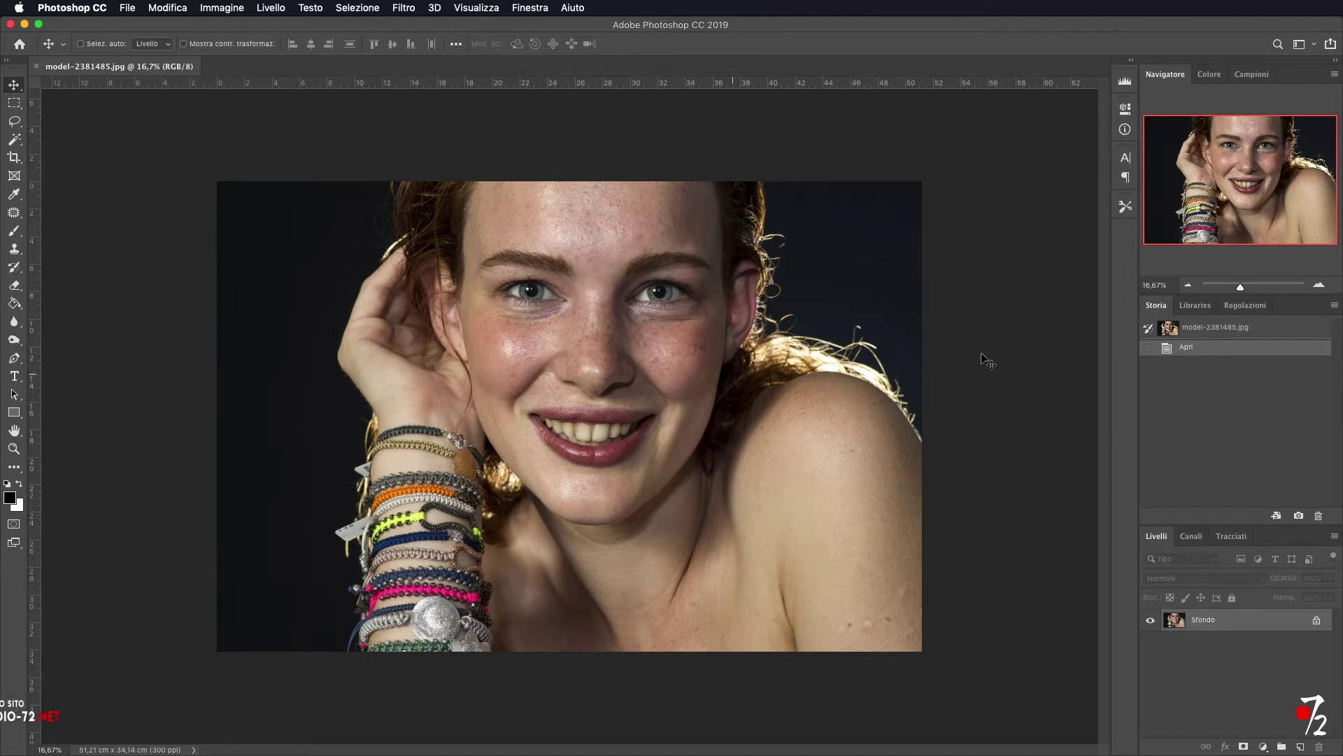
Zoom in to about 142% and centre the model's smile so the teeth fill the view
click(1319, 286)
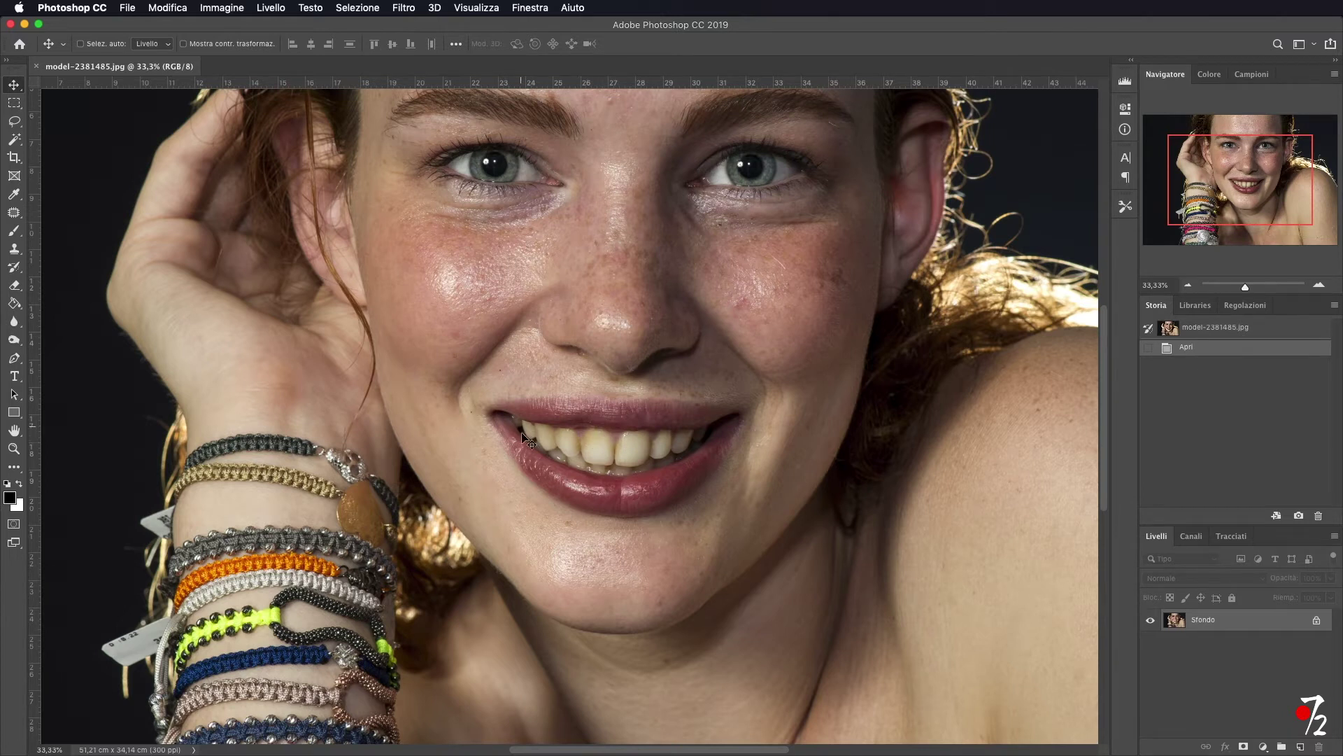
click(1319, 284)
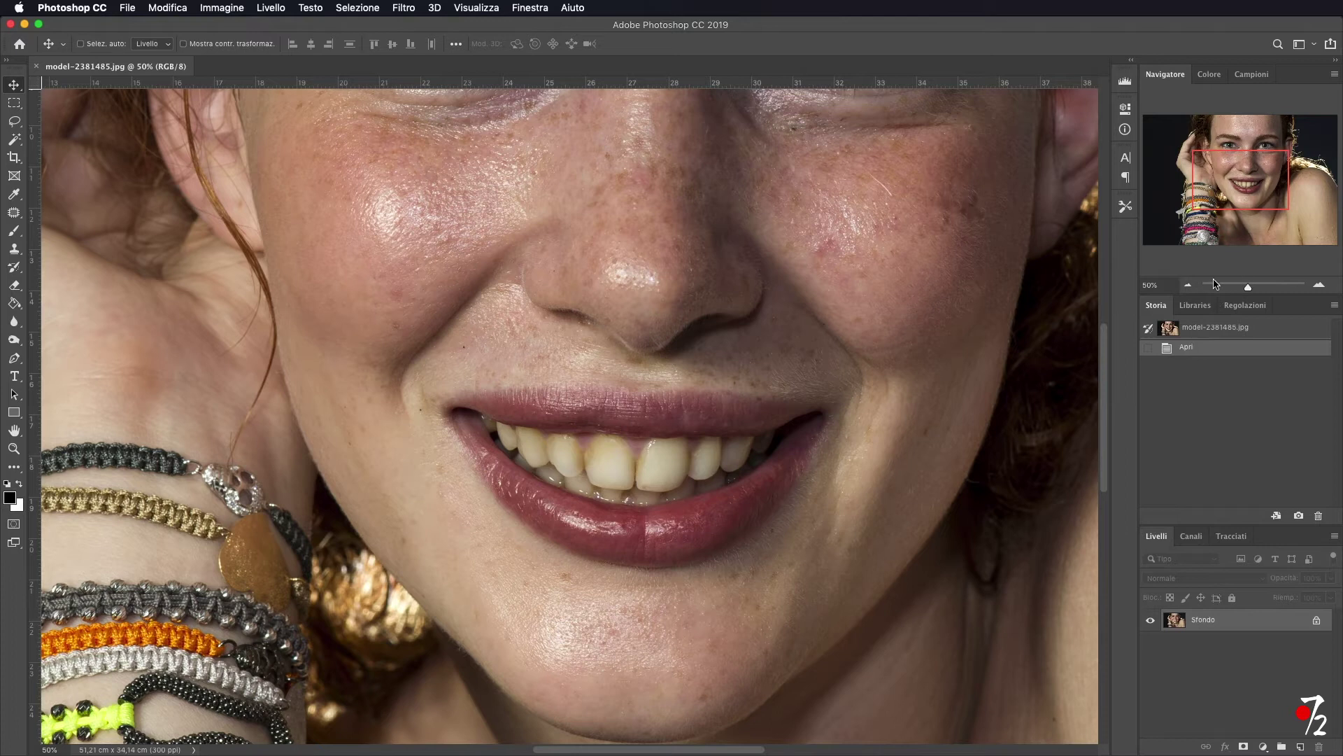
click(1318, 285)
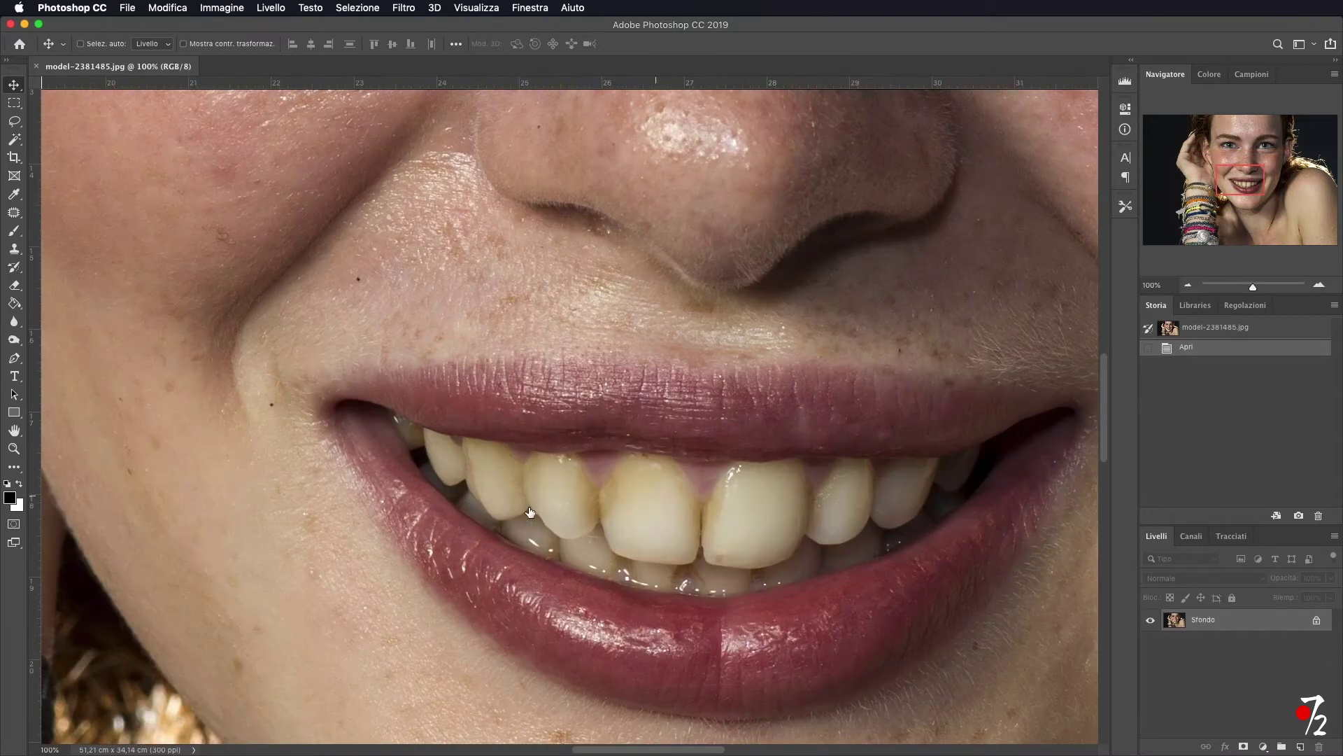
drag(1237, 186, 1242, 191)
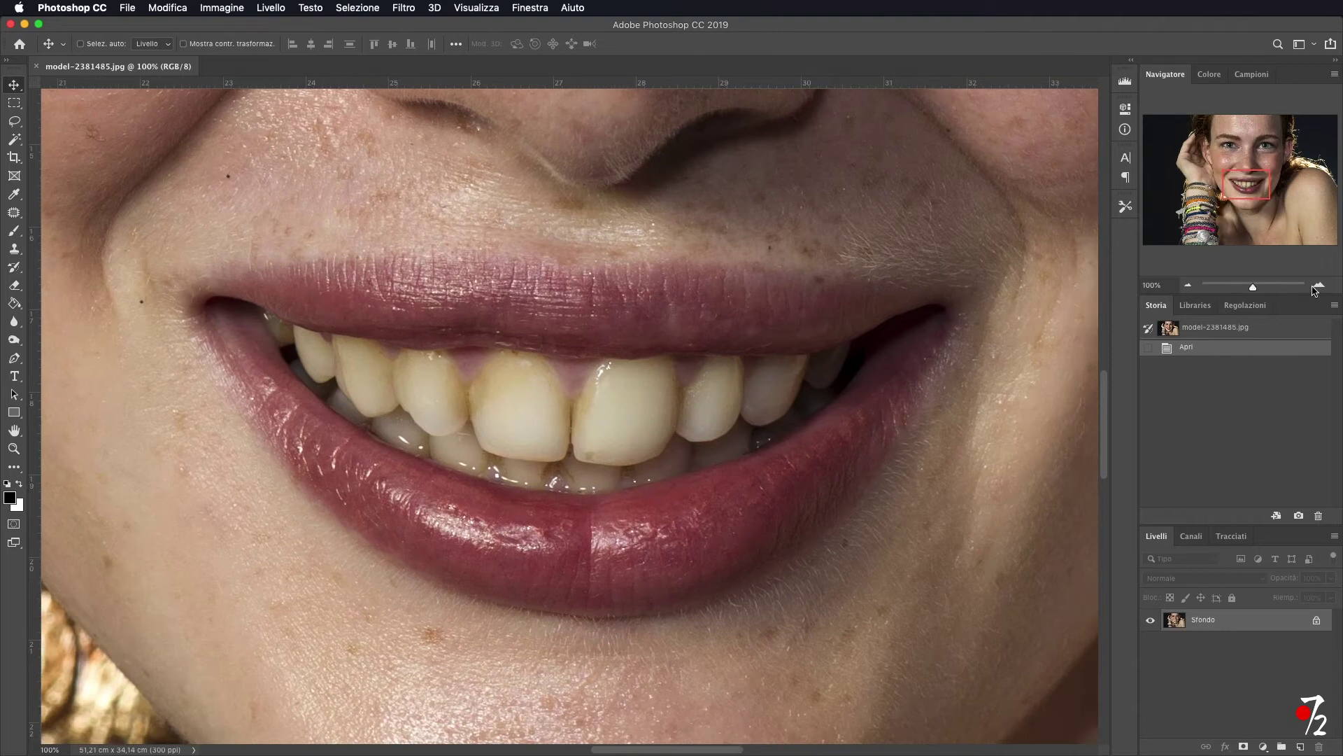
click(1318, 285)
drag(1262, 289, 1257, 290)
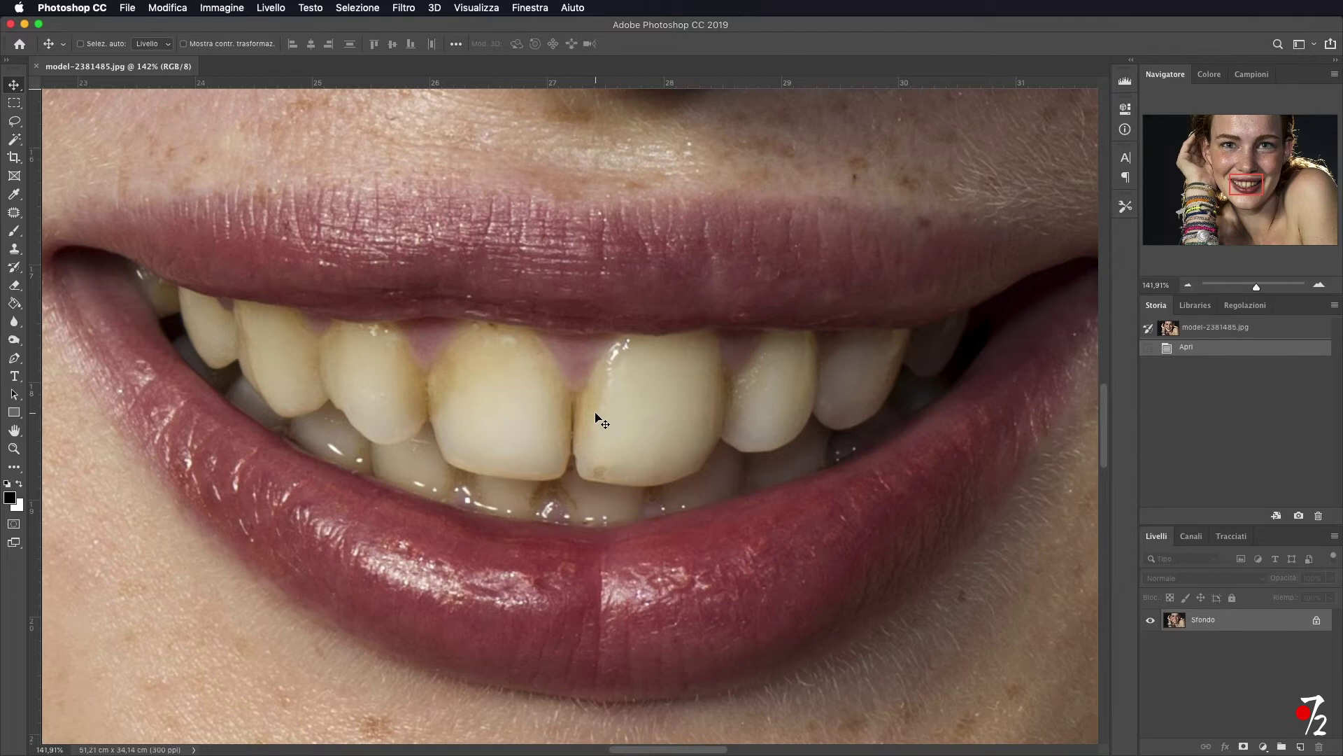
Add a Hue/Saturation adjustment layer and sample a tooth to target the Yellows range
click(1266, 748)
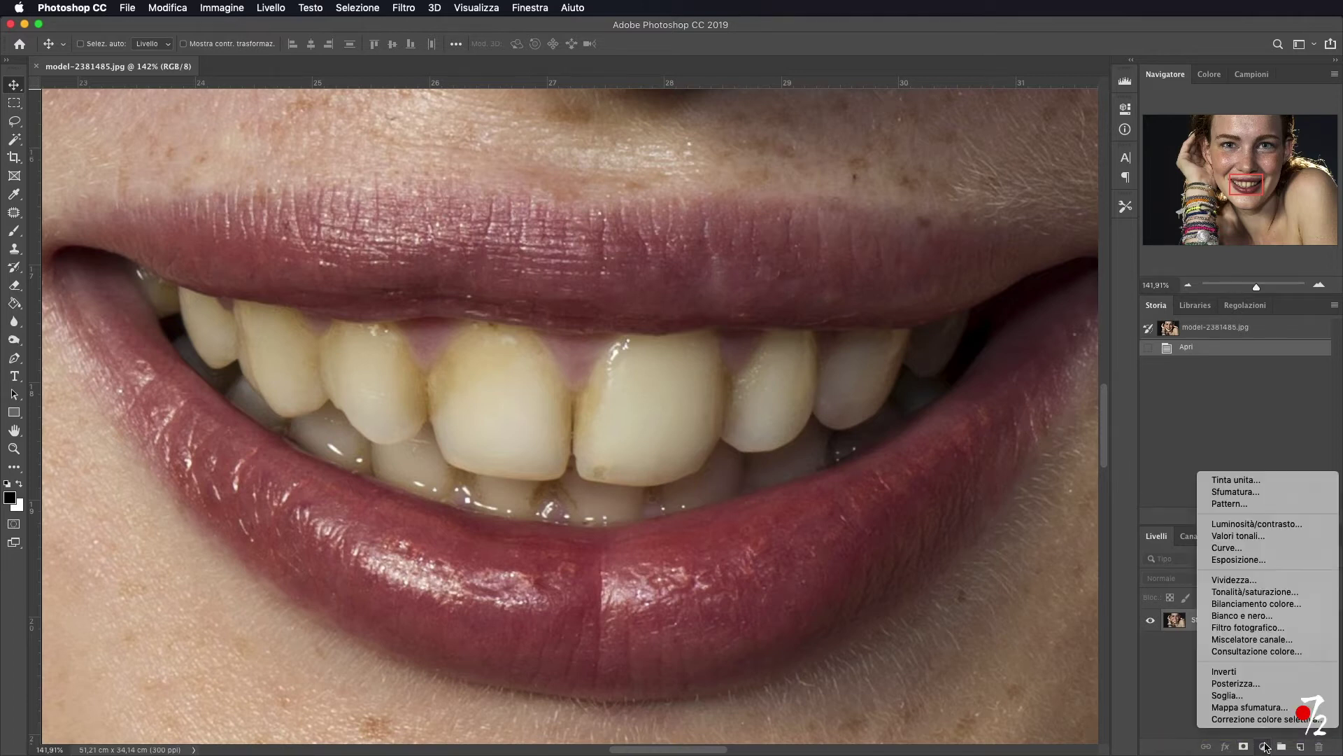
click(1268, 595)
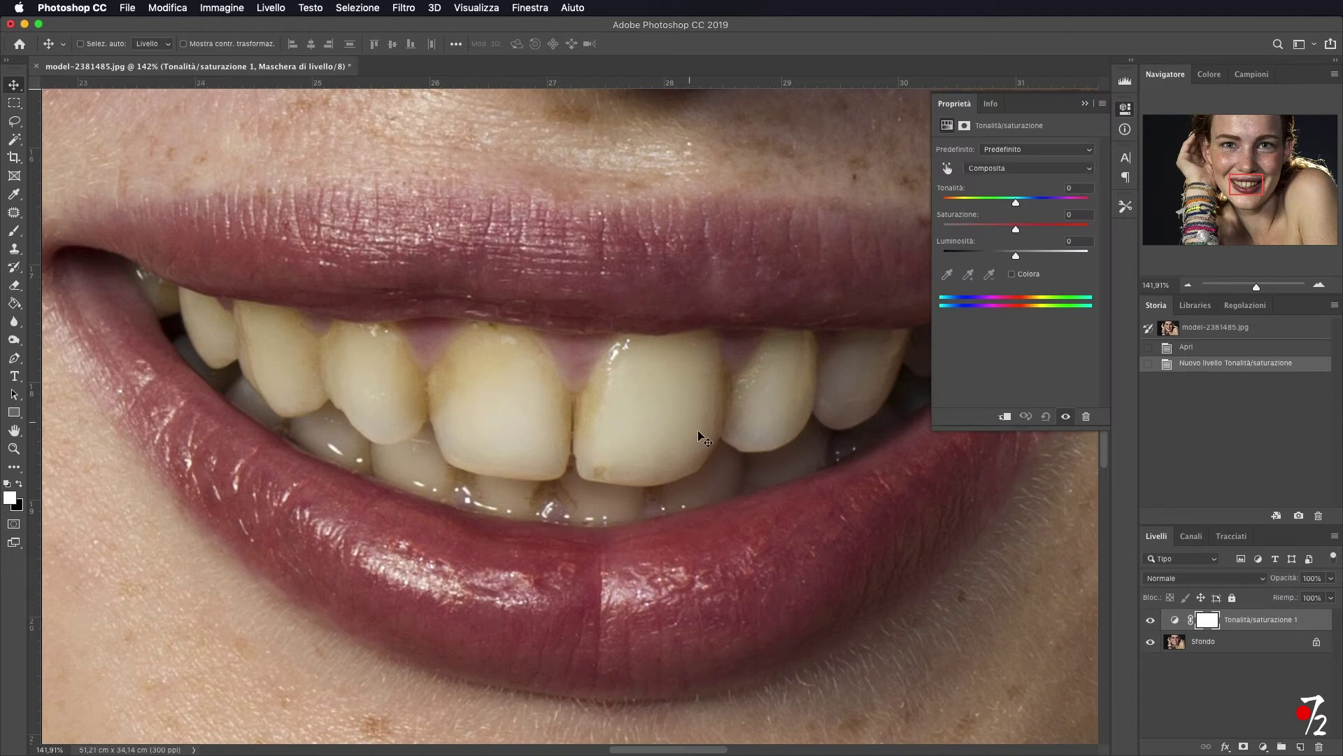
scroll(689, 343, up, 5)
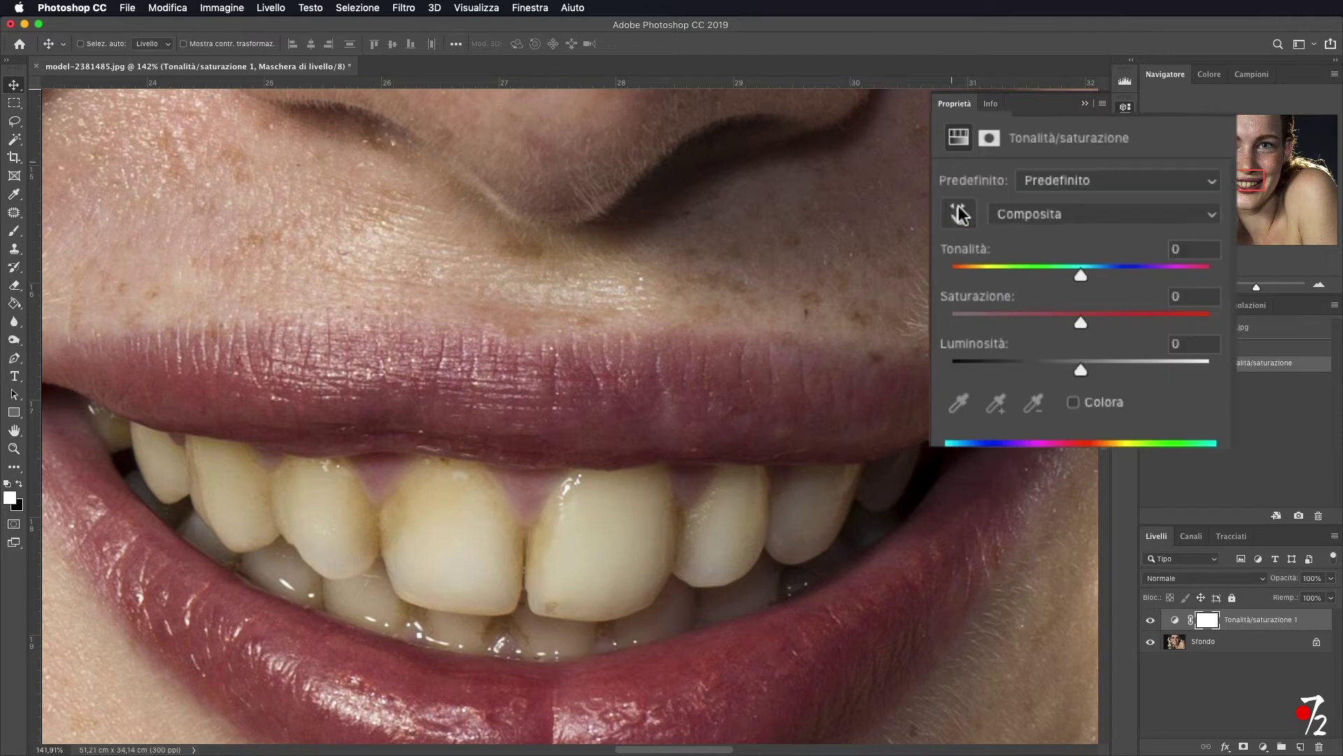
click(958, 214)
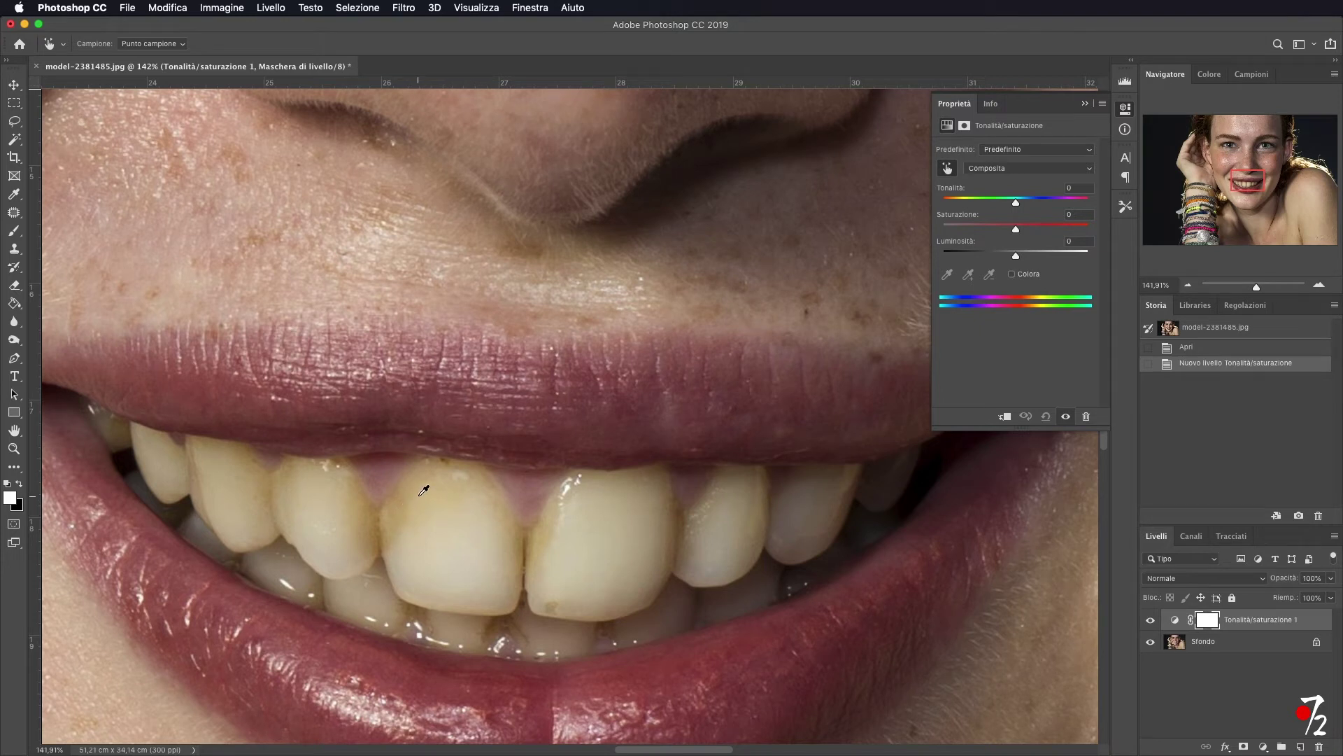
click(422, 491)
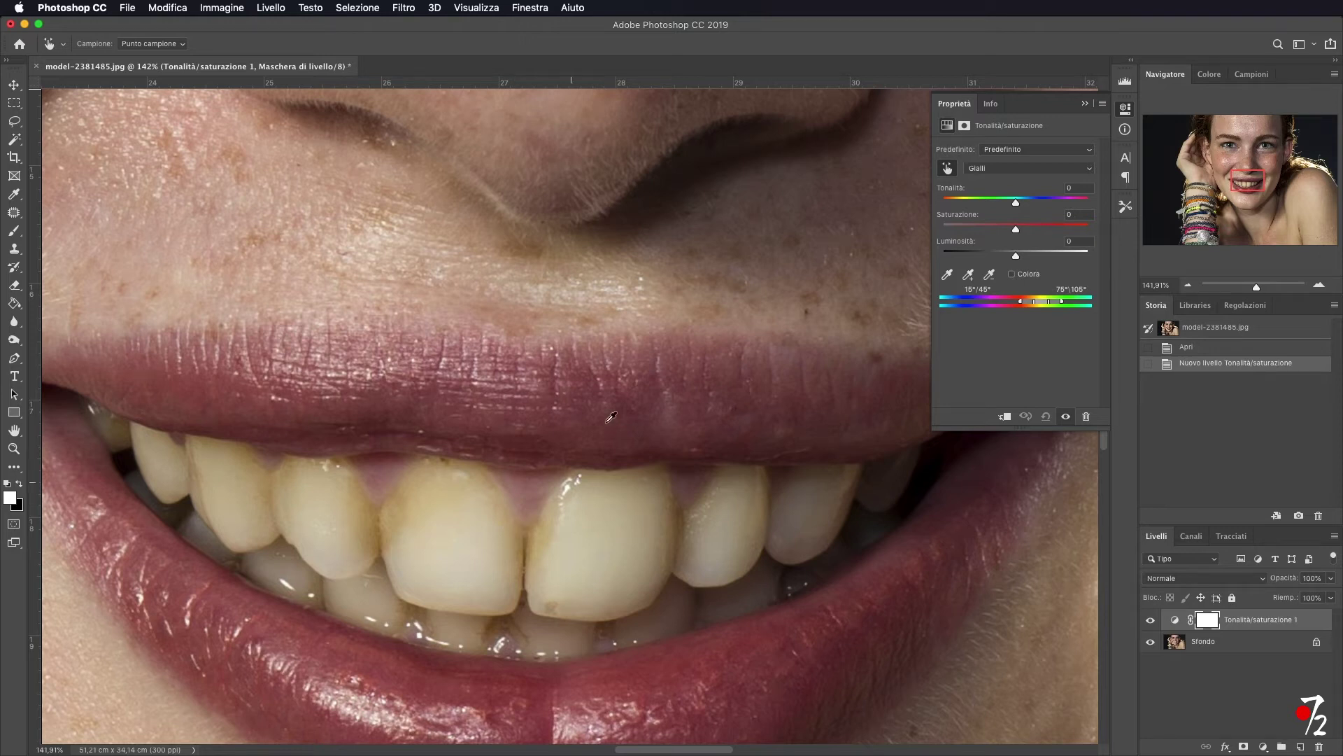
Retarget Yellows from a tooth, set Hue +180 and Saturation +100, and shift the range bar
click(549, 433)
click(406, 509)
drag(1016, 203, 1088, 203)
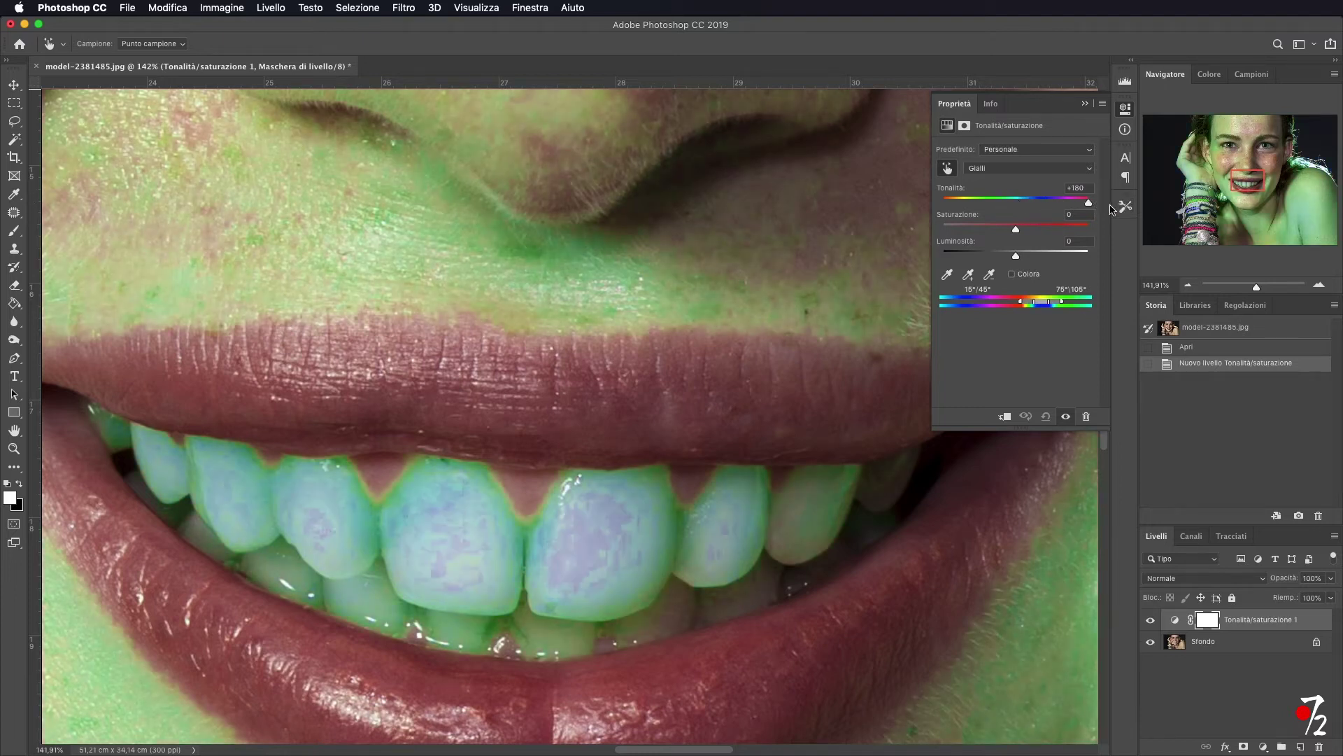
drag(1016, 228, 1089, 229)
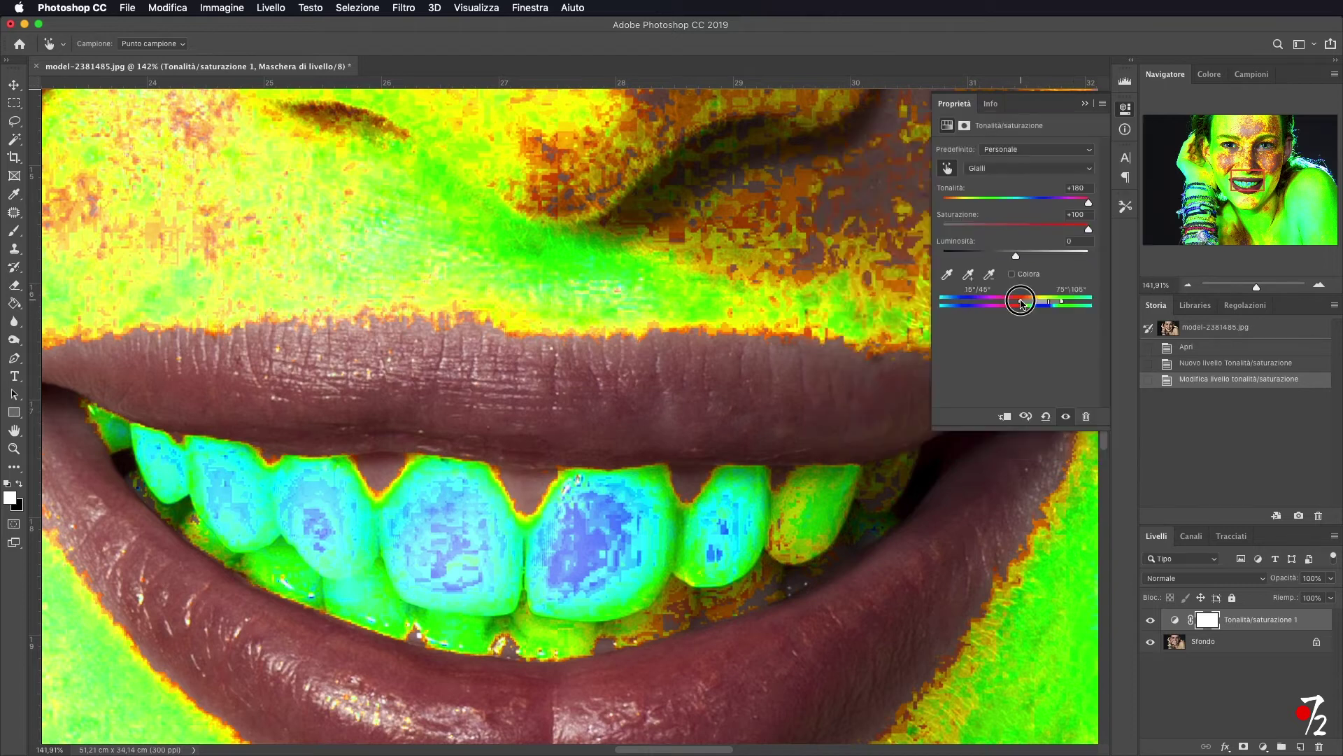
drag(1021, 301, 1063, 311)
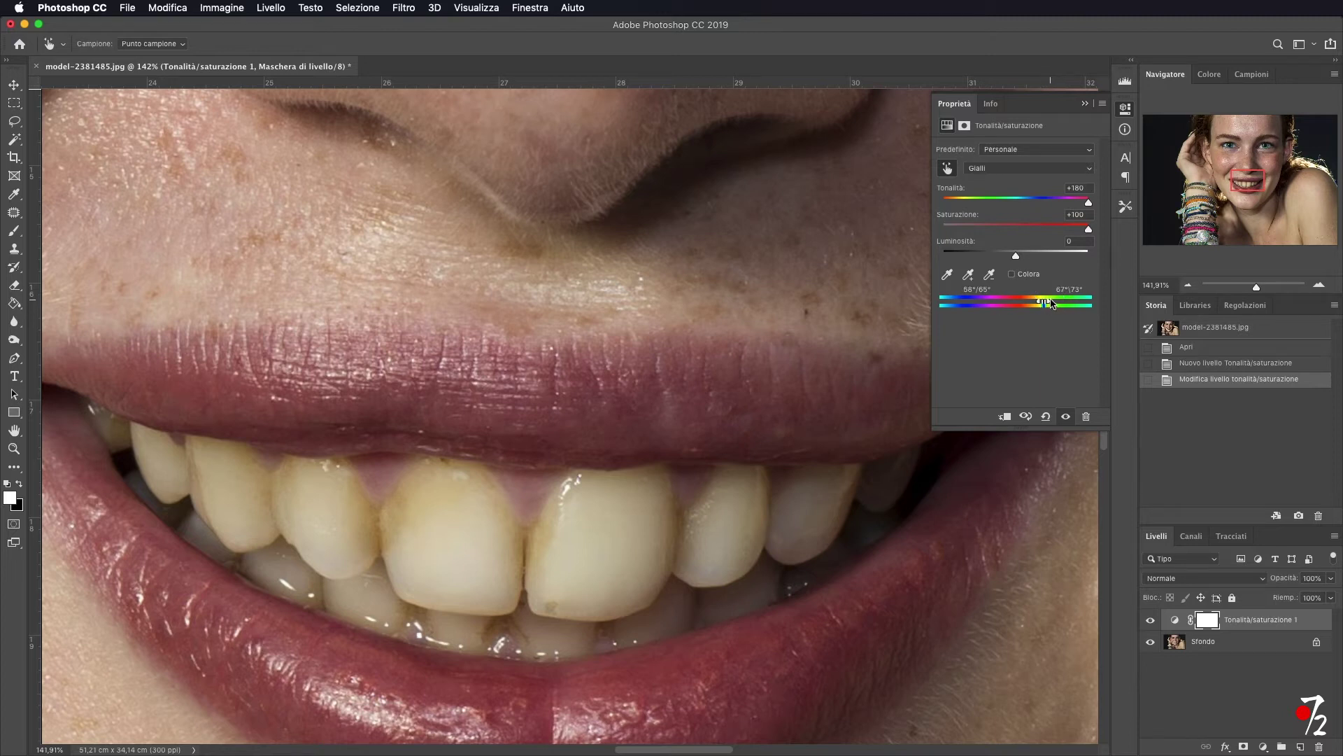
Undo the range shift and reapply Hue +180 and Saturation +100 to the Yellows
key(super+z)
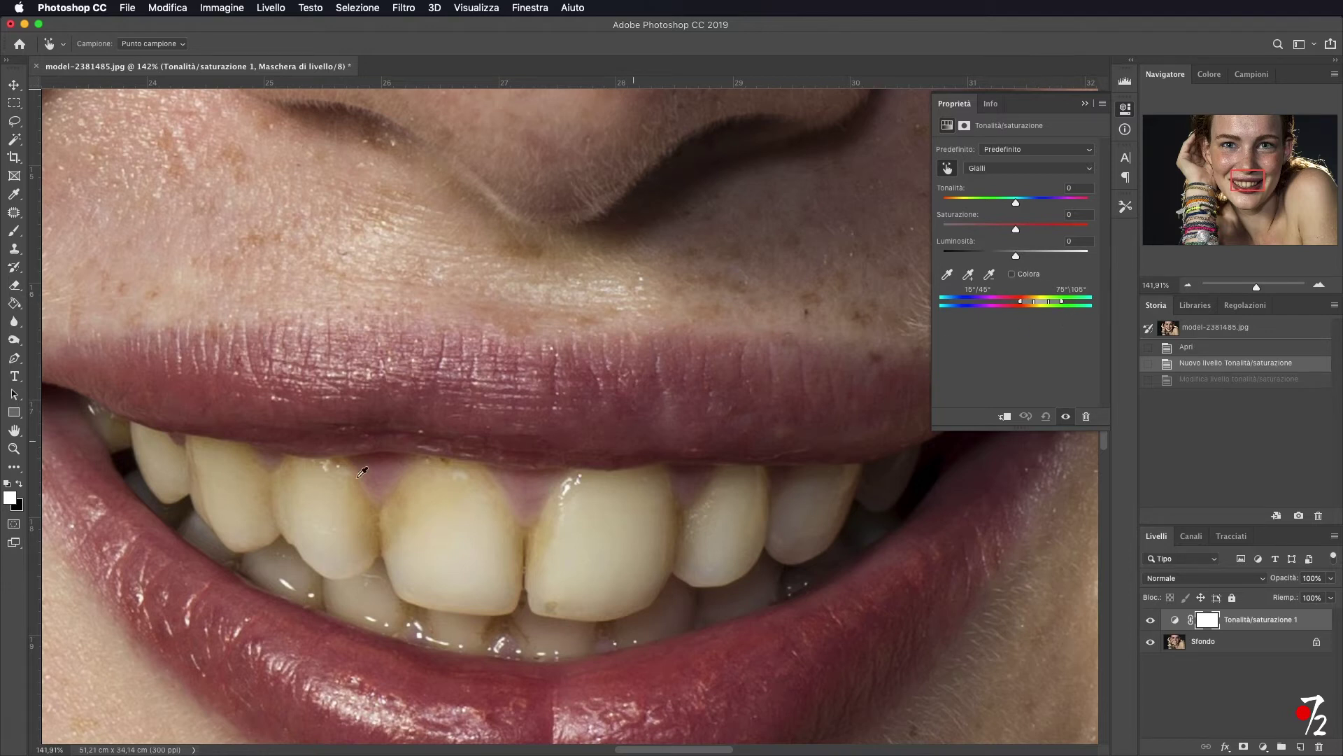
drag(1016, 203, 1110, 203)
drag(1016, 229, 1089, 229)
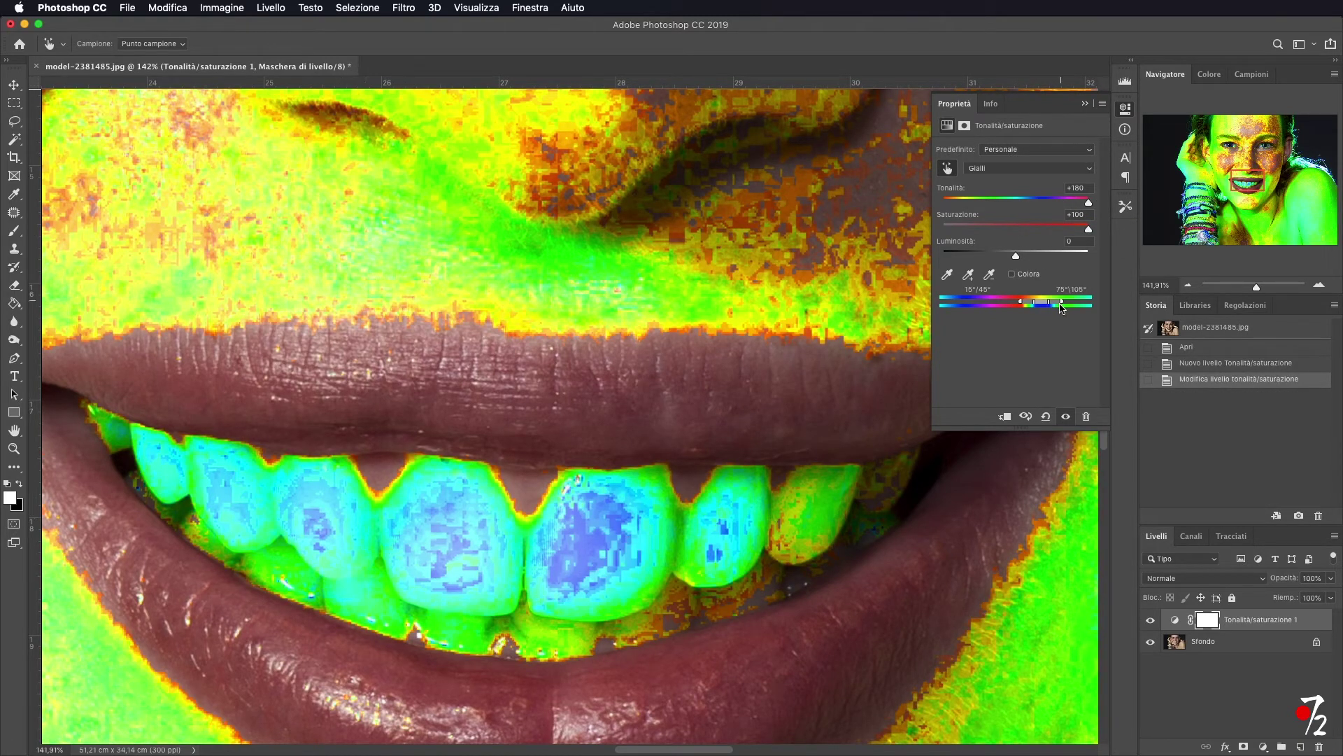
Narrow the Yellows range to 25°/32°–33°/40° over the teeth, then hide the layer
mouse_move(1064, 304)
mouse_down()
mouse_move(1025, 303)
mouse_move(1048, 303)
mouse_up()
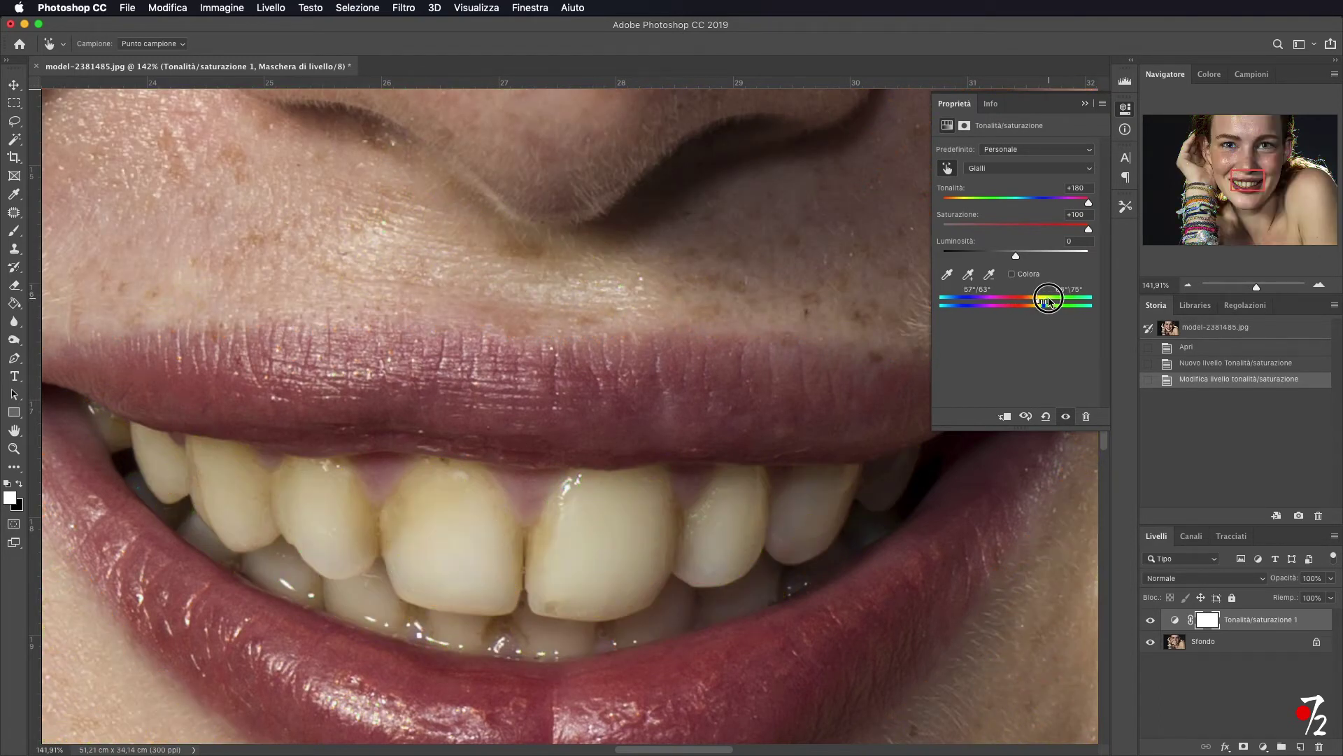
drag(1052, 304, 1046, 303)
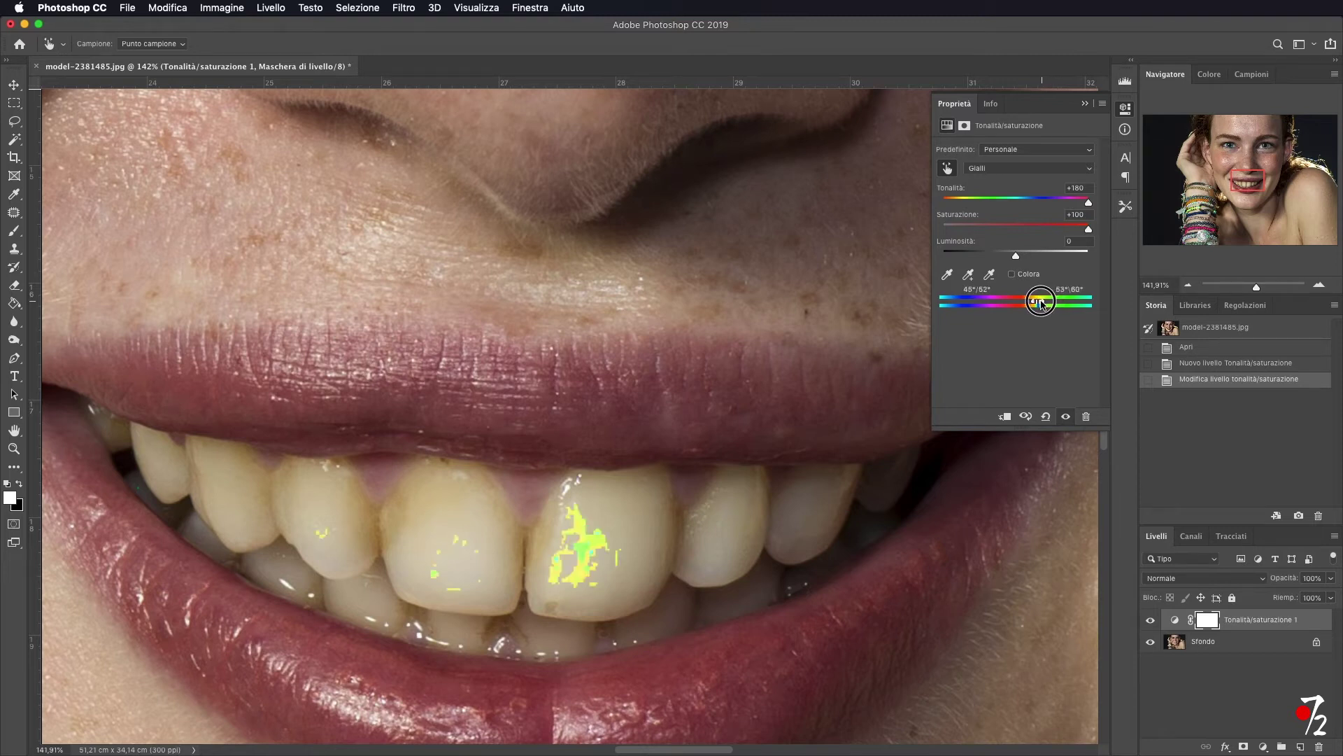
drag(1046, 302, 1036, 303)
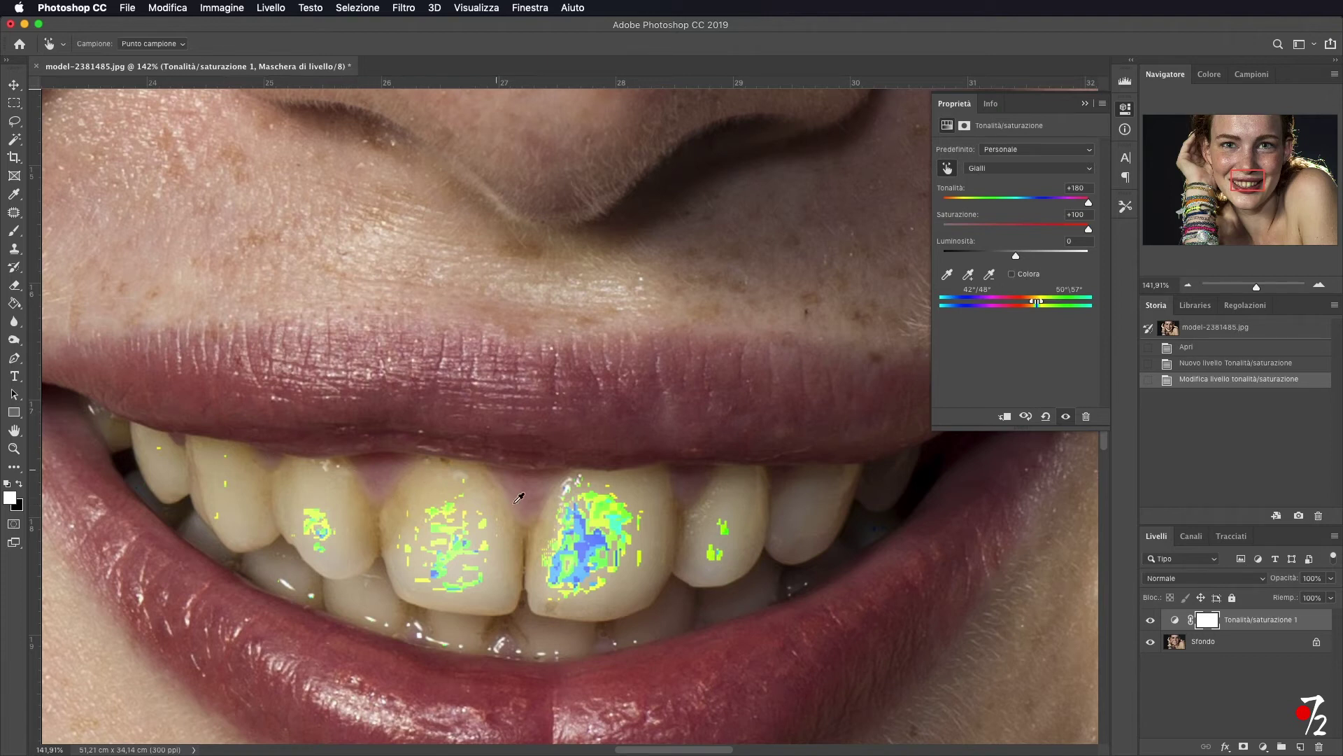
drag(1042, 302, 1034, 302)
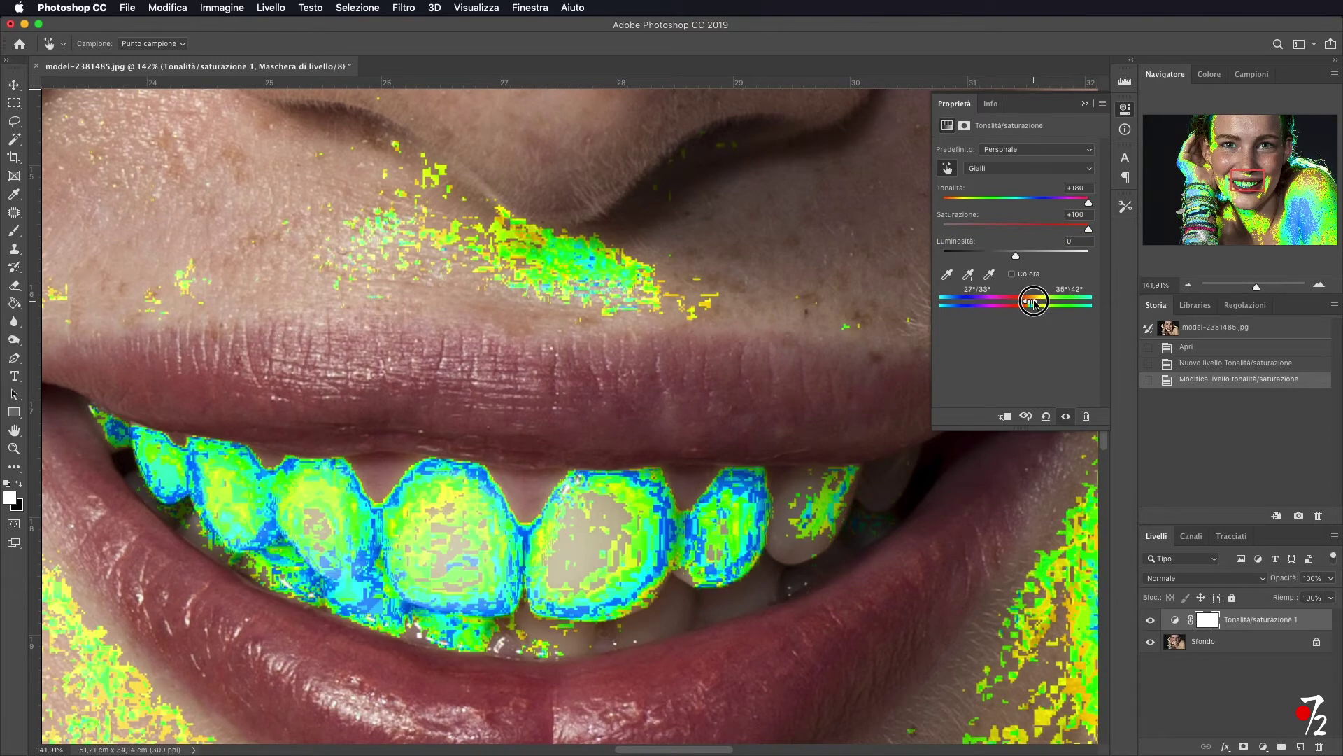
drag(1034, 302, 1032, 303)
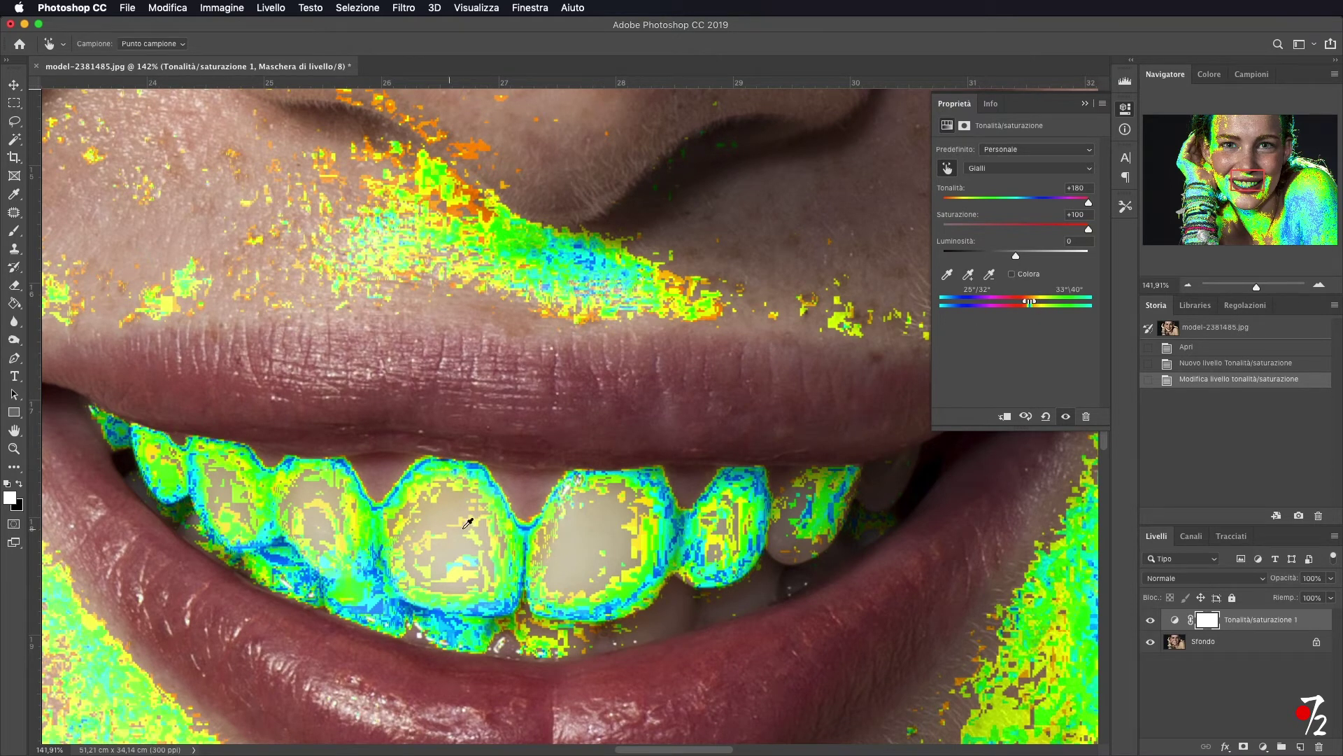
click(1151, 620)
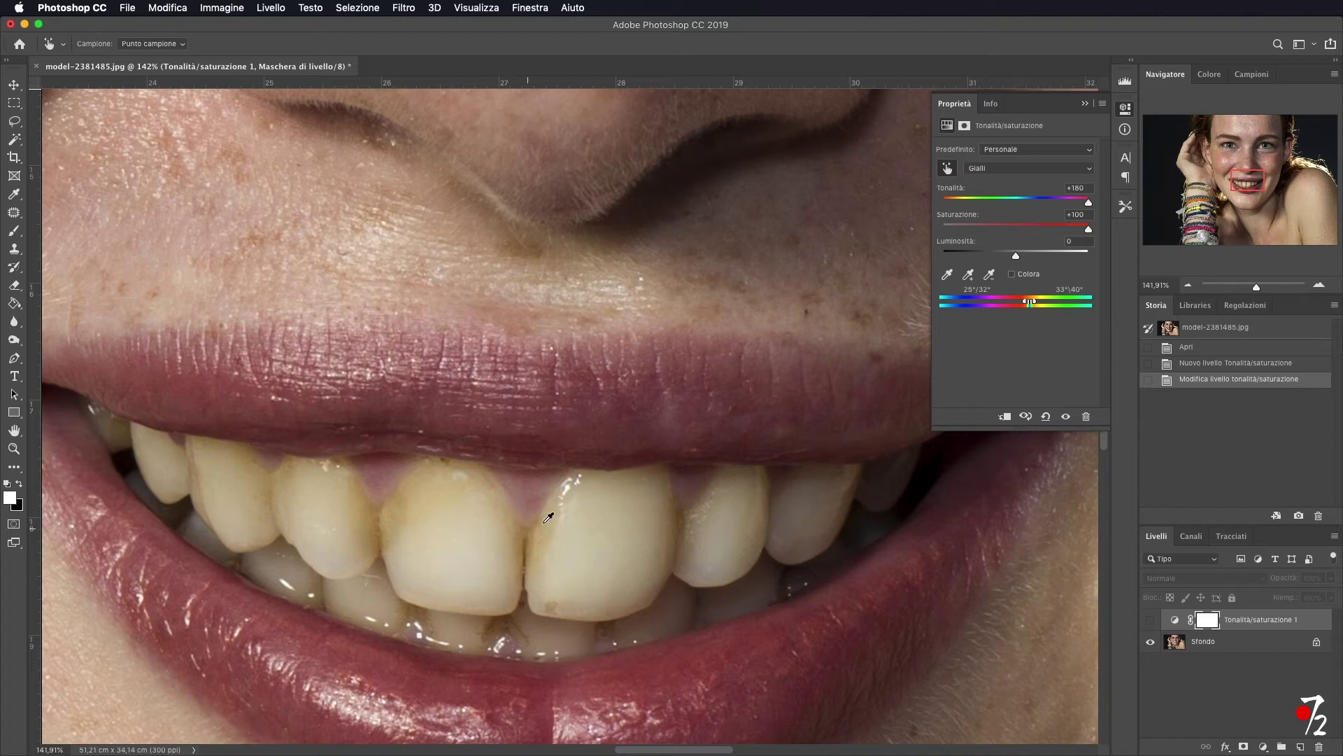
Show the layer again and widen the Yellows range to 14°/20°–47°/57° across all teeth
click(1151, 621)
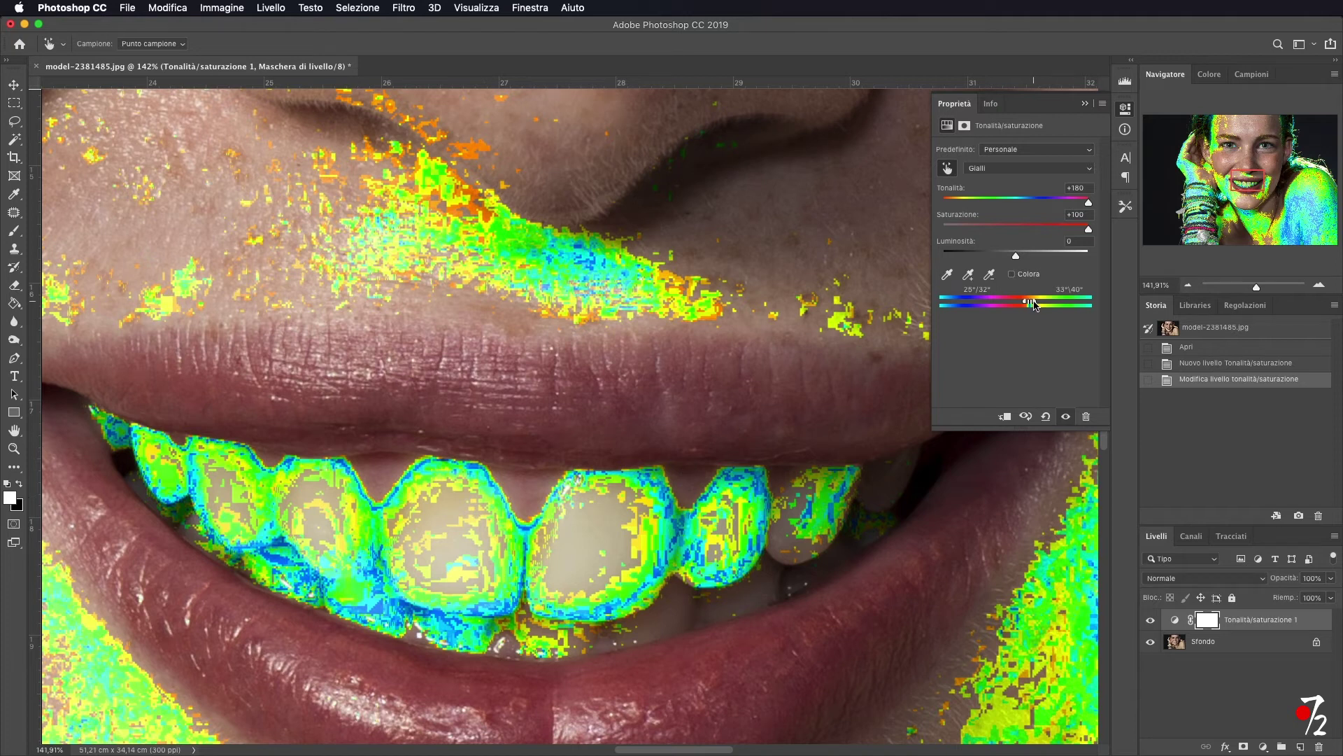
drag(1034, 305, 1039, 303)
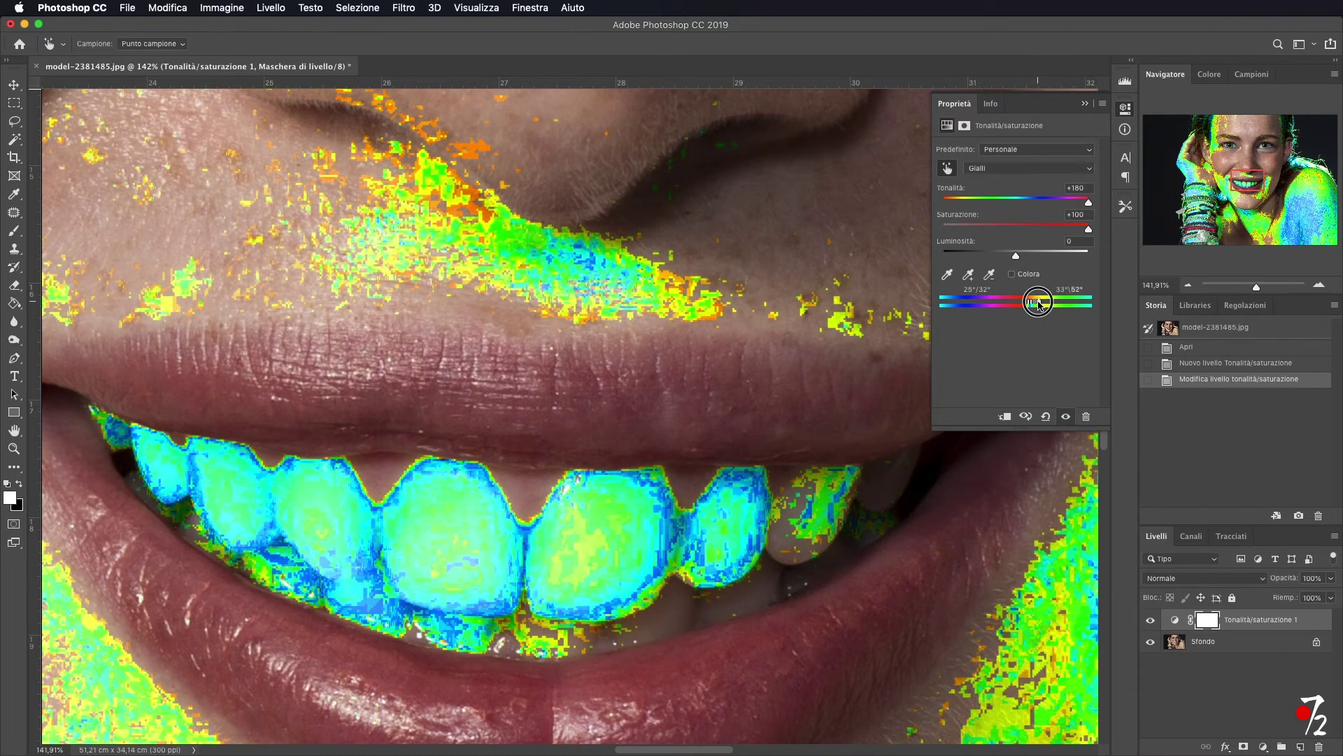
drag(1040, 304, 1024, 303)
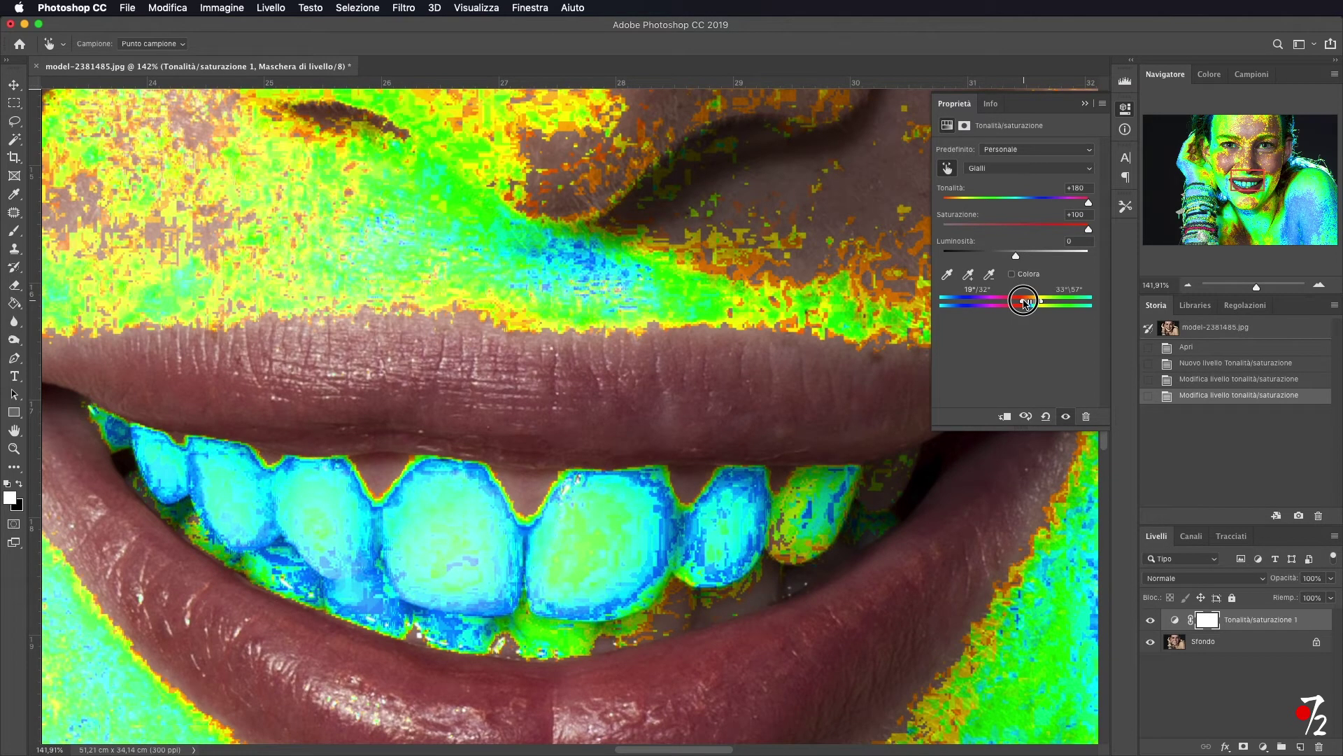
mouse_move(974, 275)
mouse_down()
mouse_move(1037, 306)
mouse_move(1027, 303)
mouse_up()
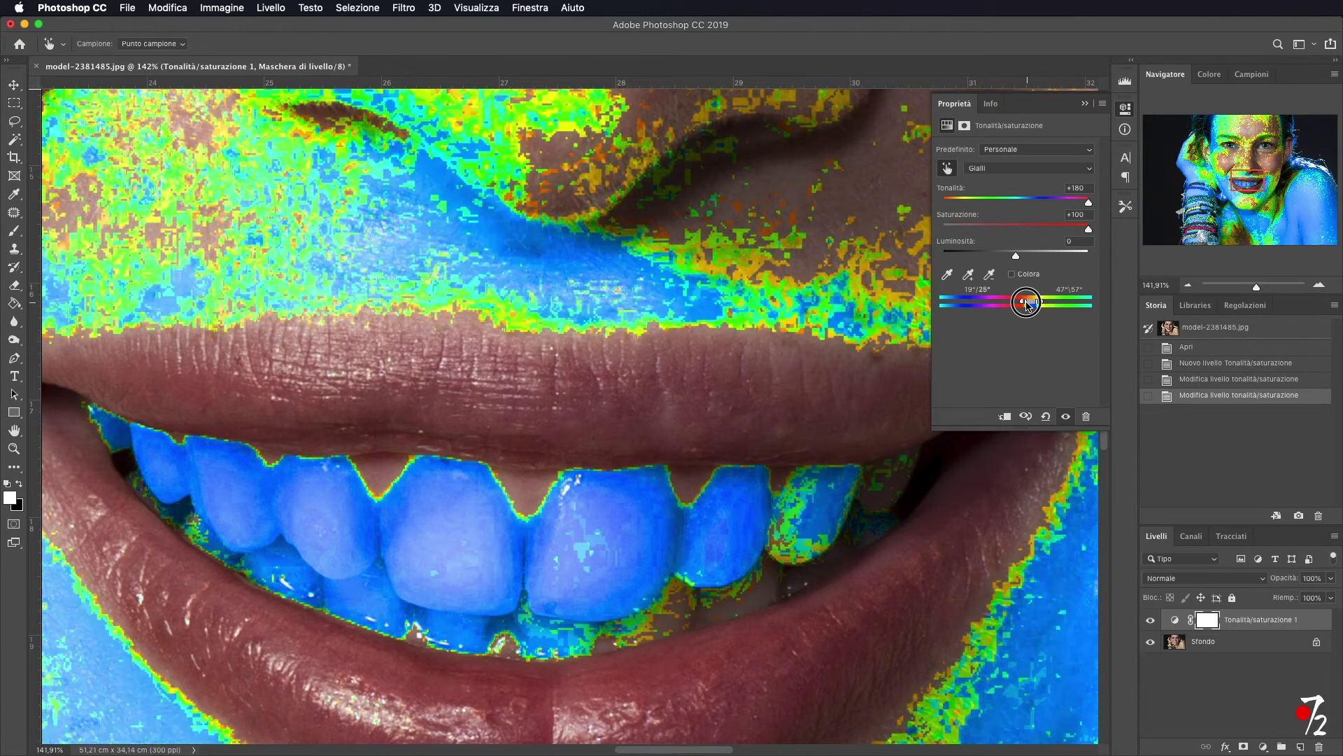
drag(1027, 303, 1023, 305)
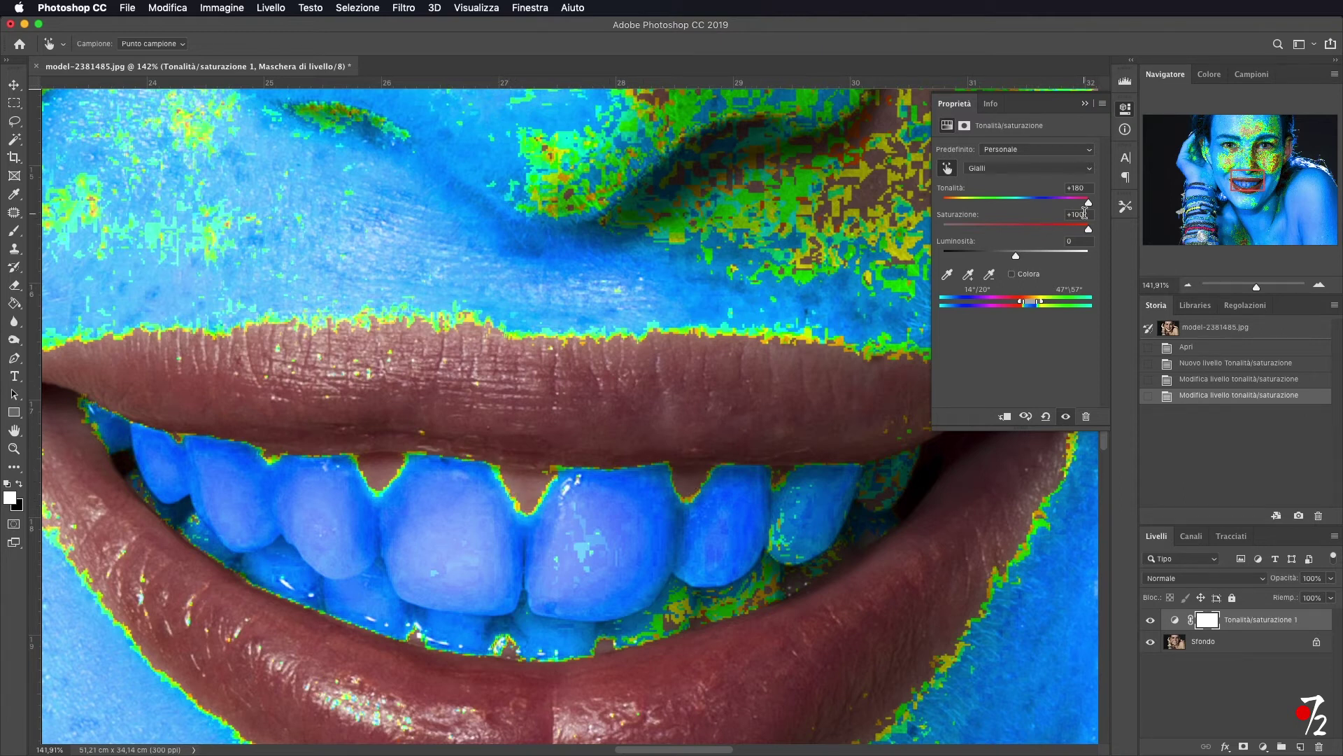
Reset Yellows Hue and Saturation to 0, then set Lightness +57 and Saturation −33
drag(1089, 206, 1016, 207)
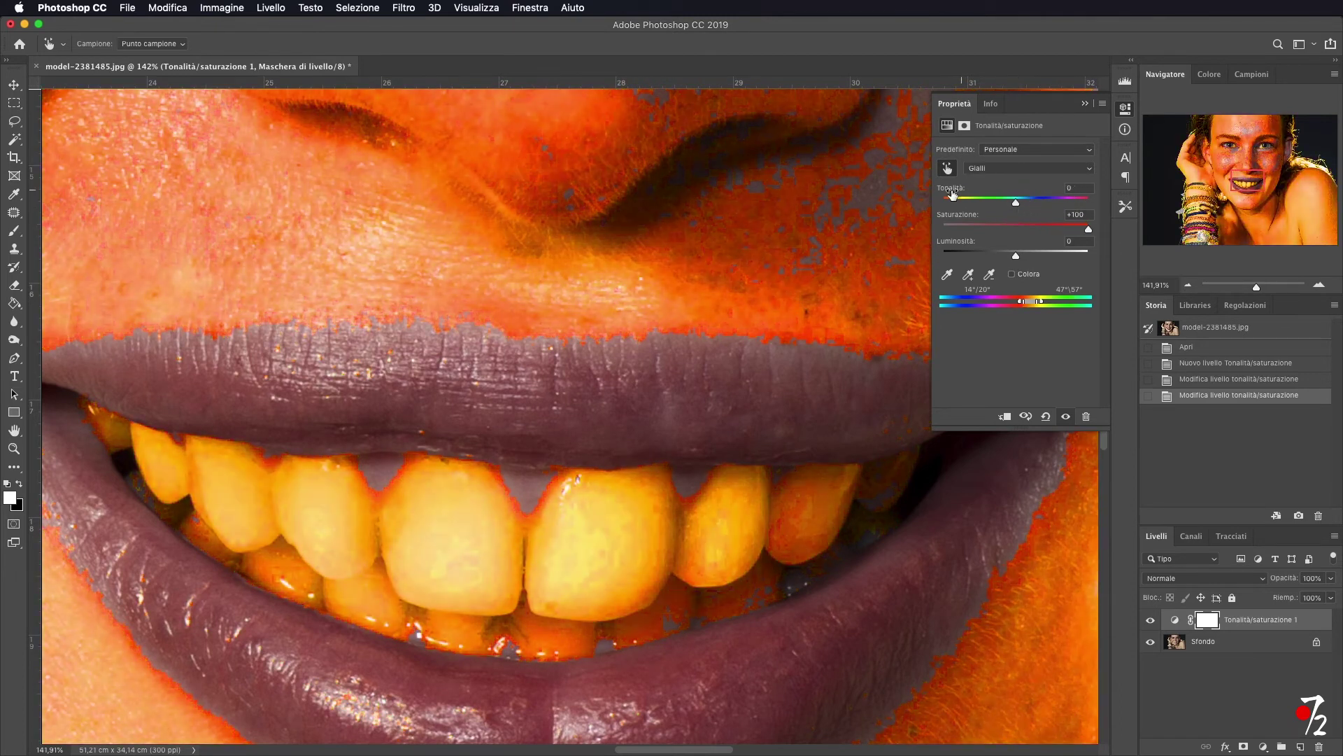
drag(1089, 229, 1016, 231)
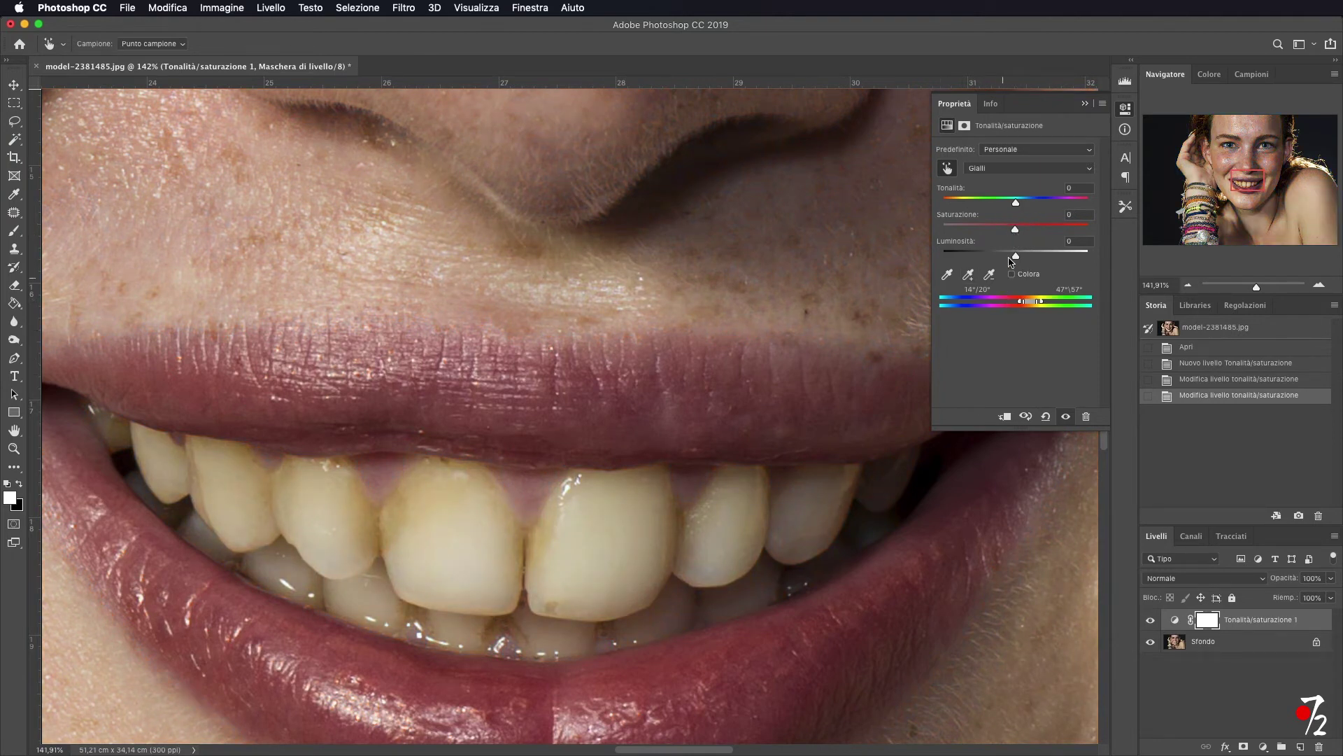
drag(1016, 257, 1058, 257)
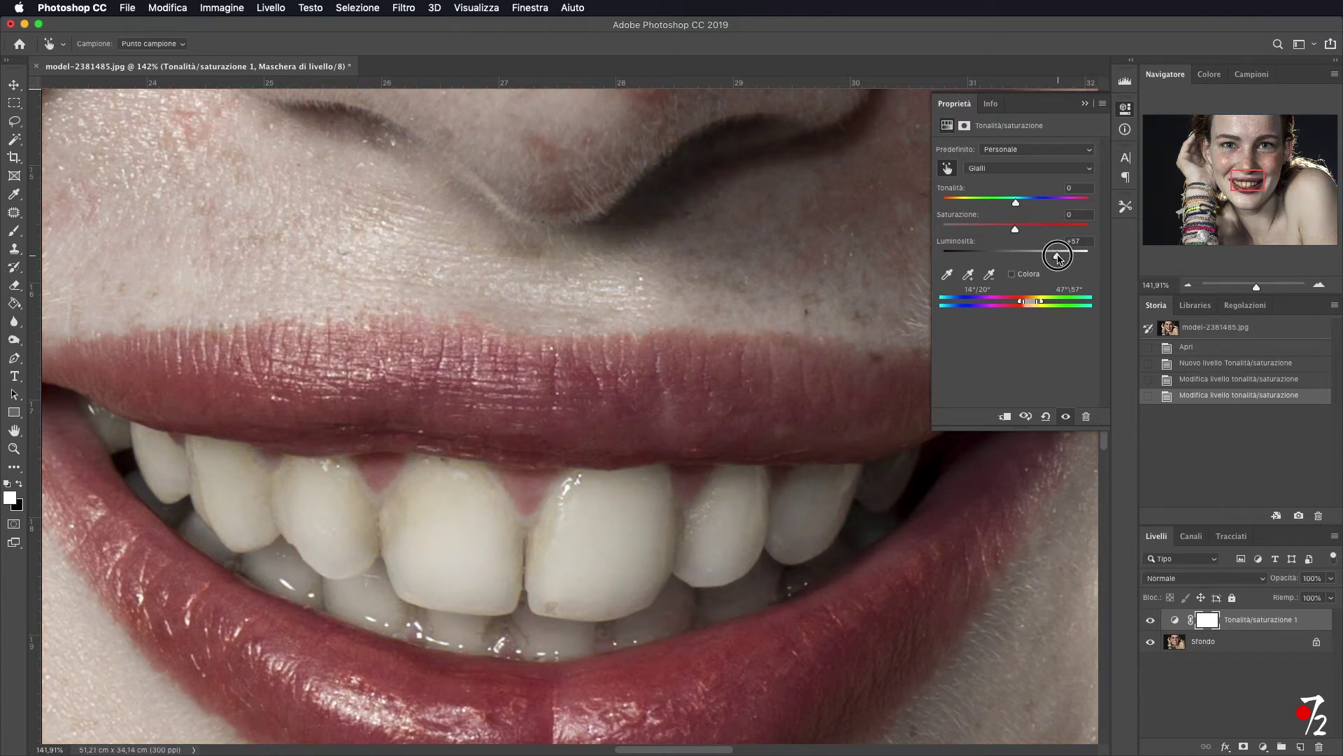
drag(1014, 228, 992, 229)
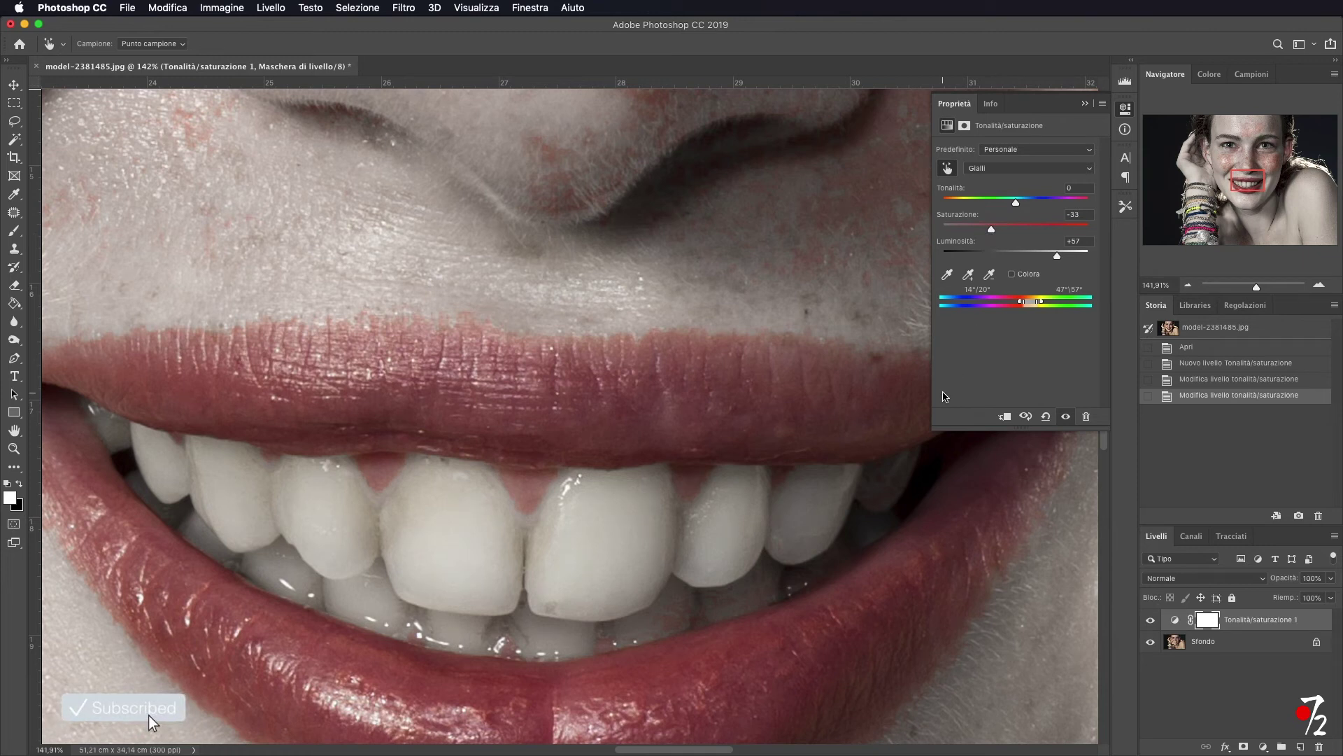
Compare the layer, then set the Reds 2 range 22°/28°–30°/63° with Saturation −31, Lightness +70
click(1151, 619)
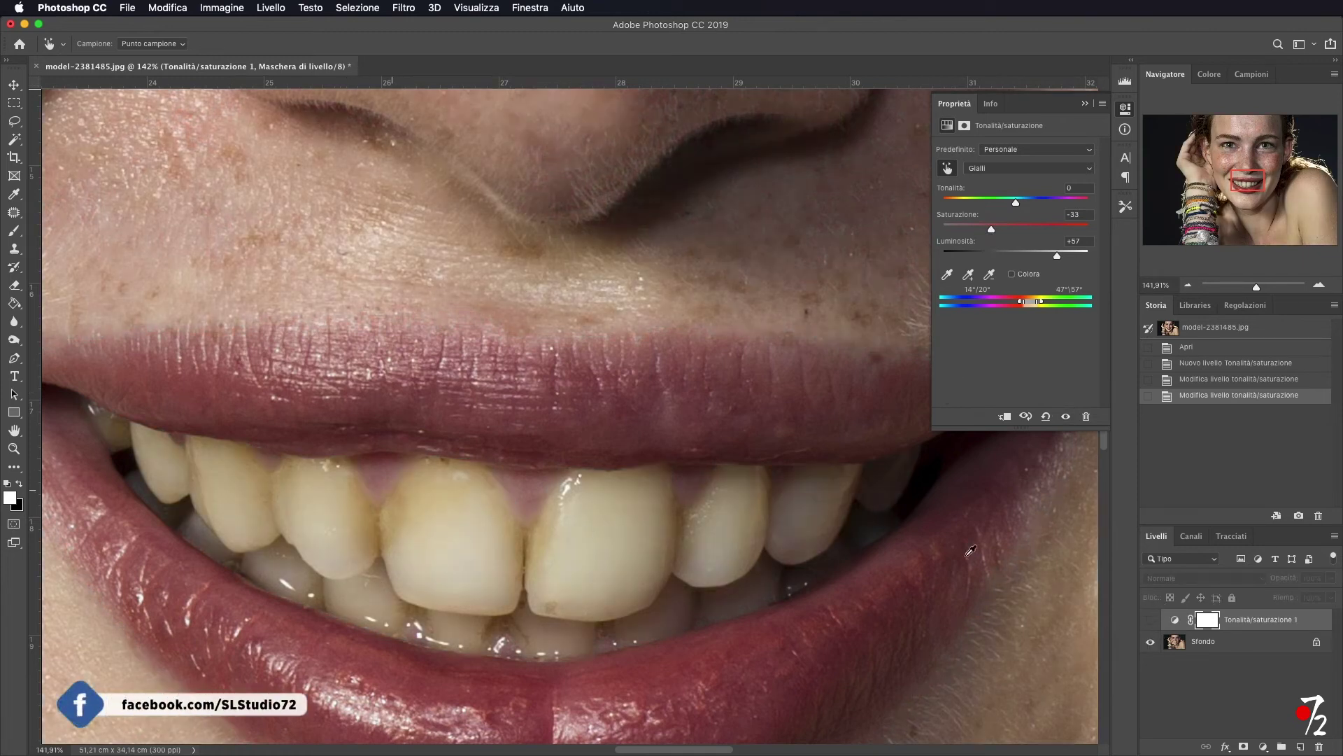
click(1150, 619)
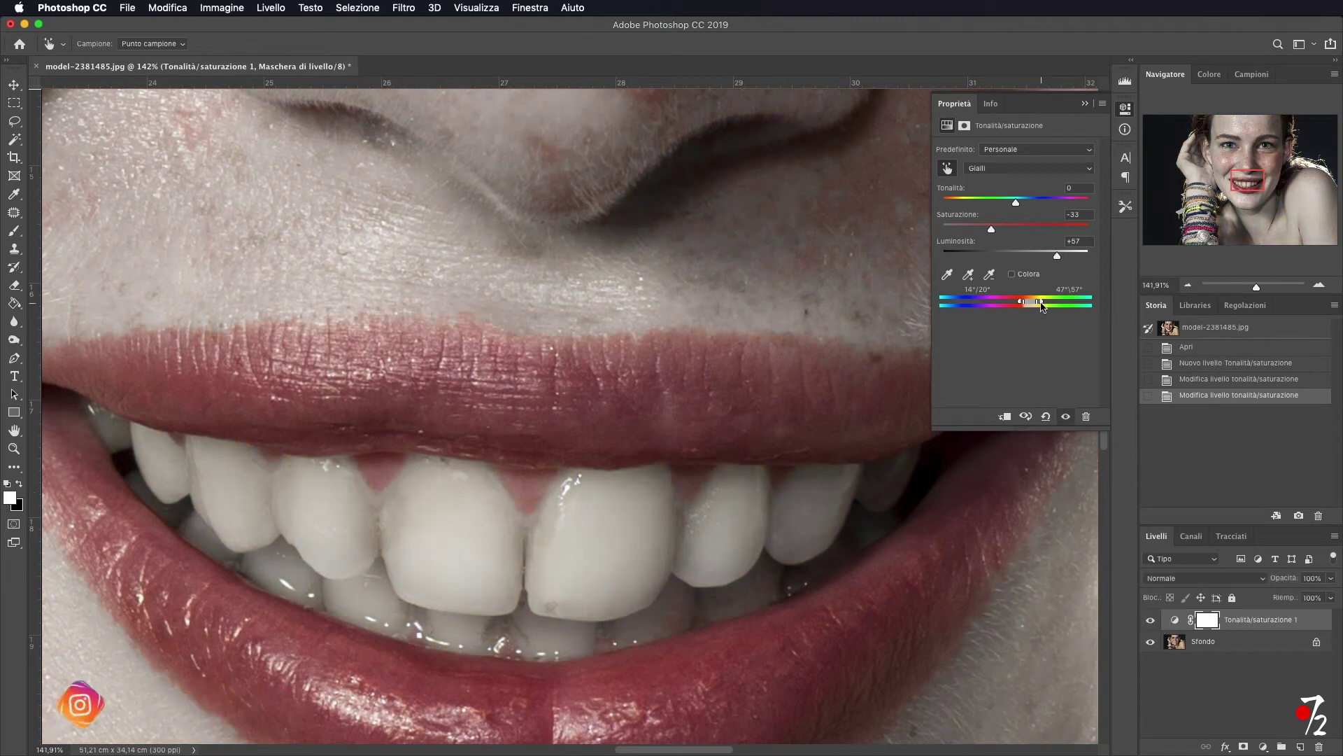
drag(1041, 303, 1042, 304)
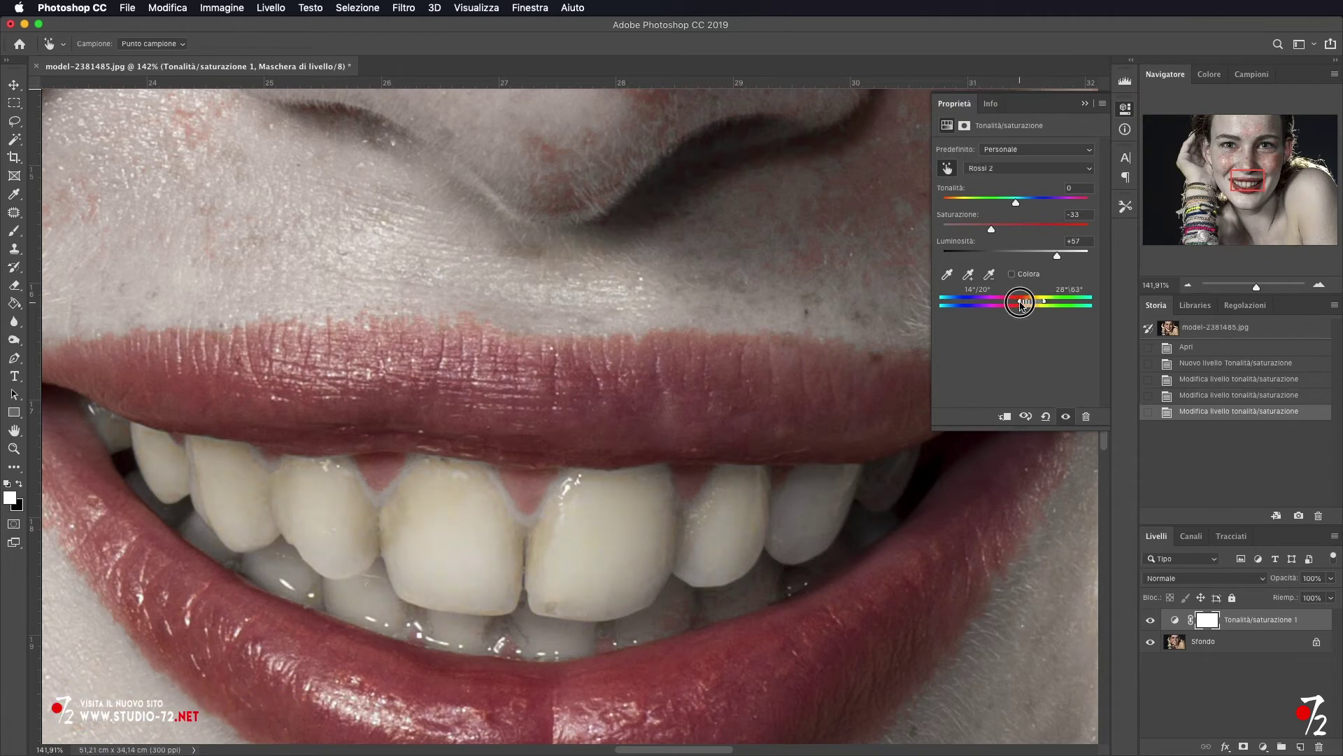
drag(1021, 302, 1026, 305)
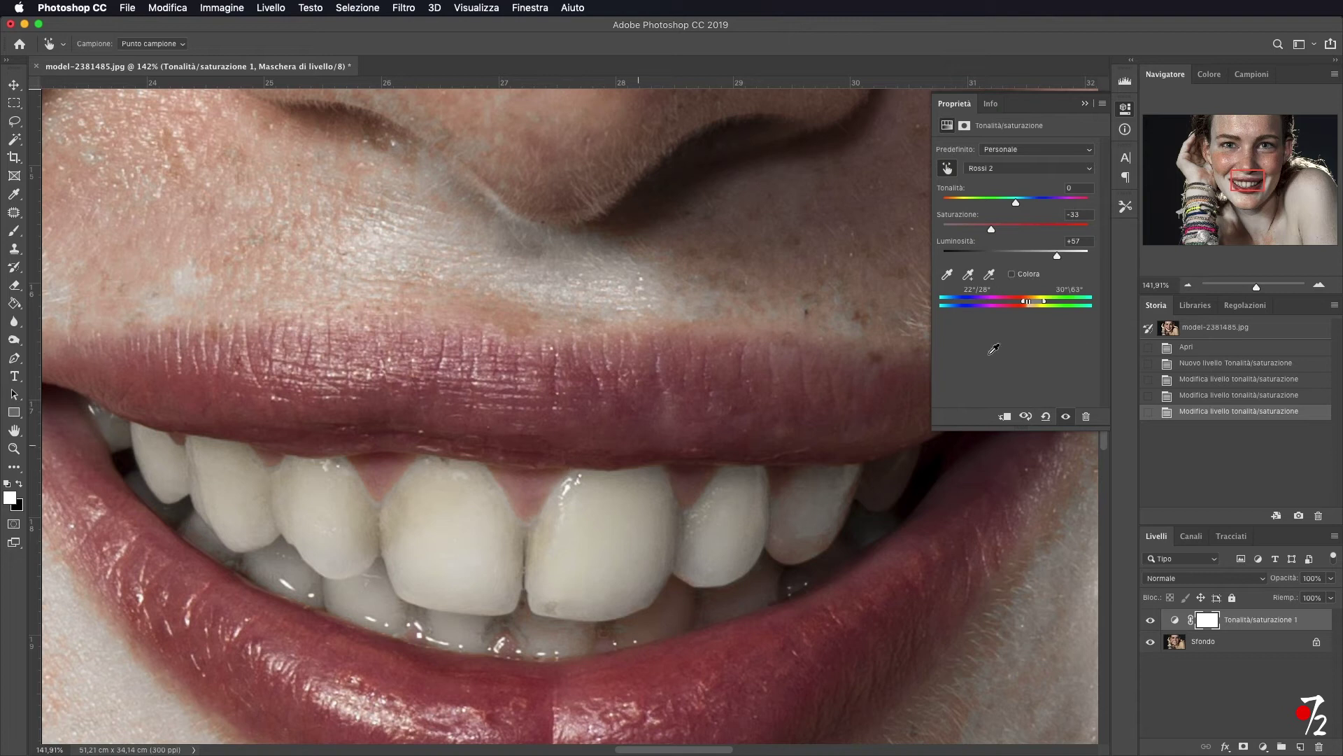
drag(1058, 259, 1066, 257)
drag(991, 232, 993, 231)
Zoom out to 16.67% and toggle the Hue/Saturation layer off and on to compare
click(1189, 286)
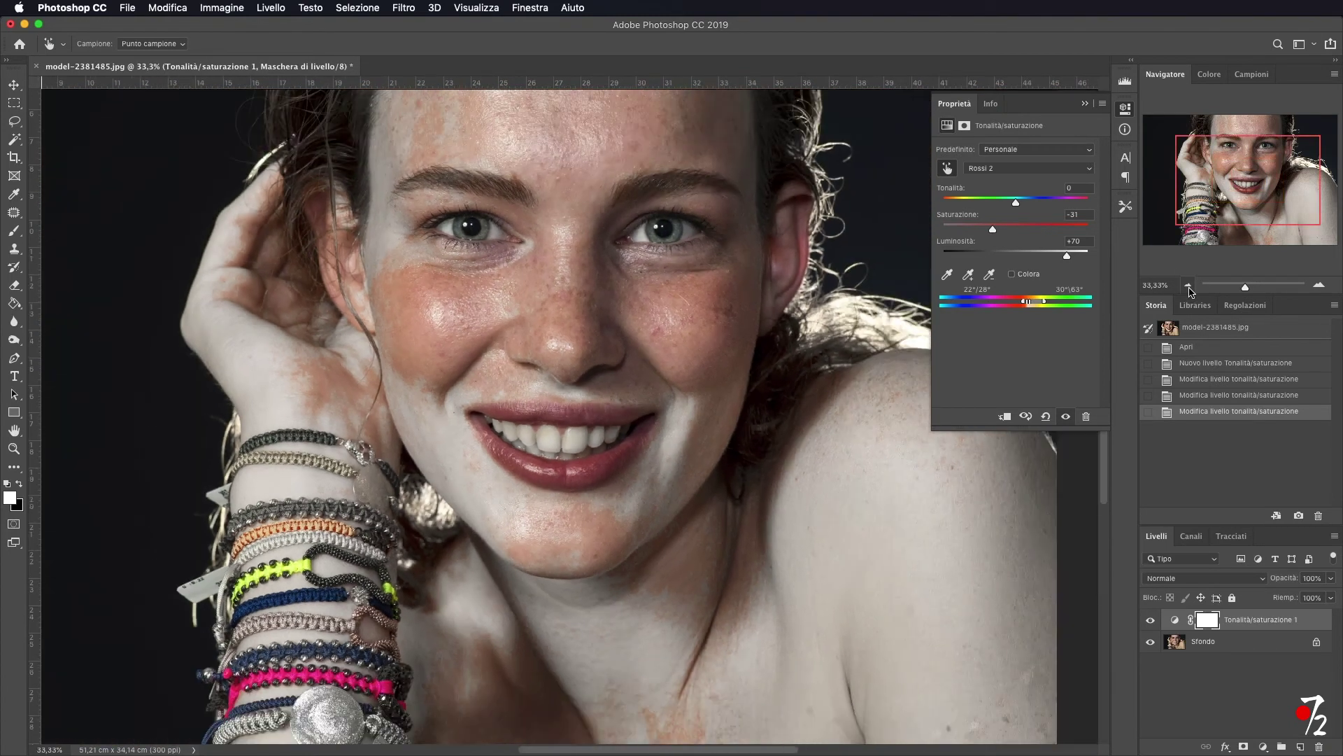
click(1189, 285)
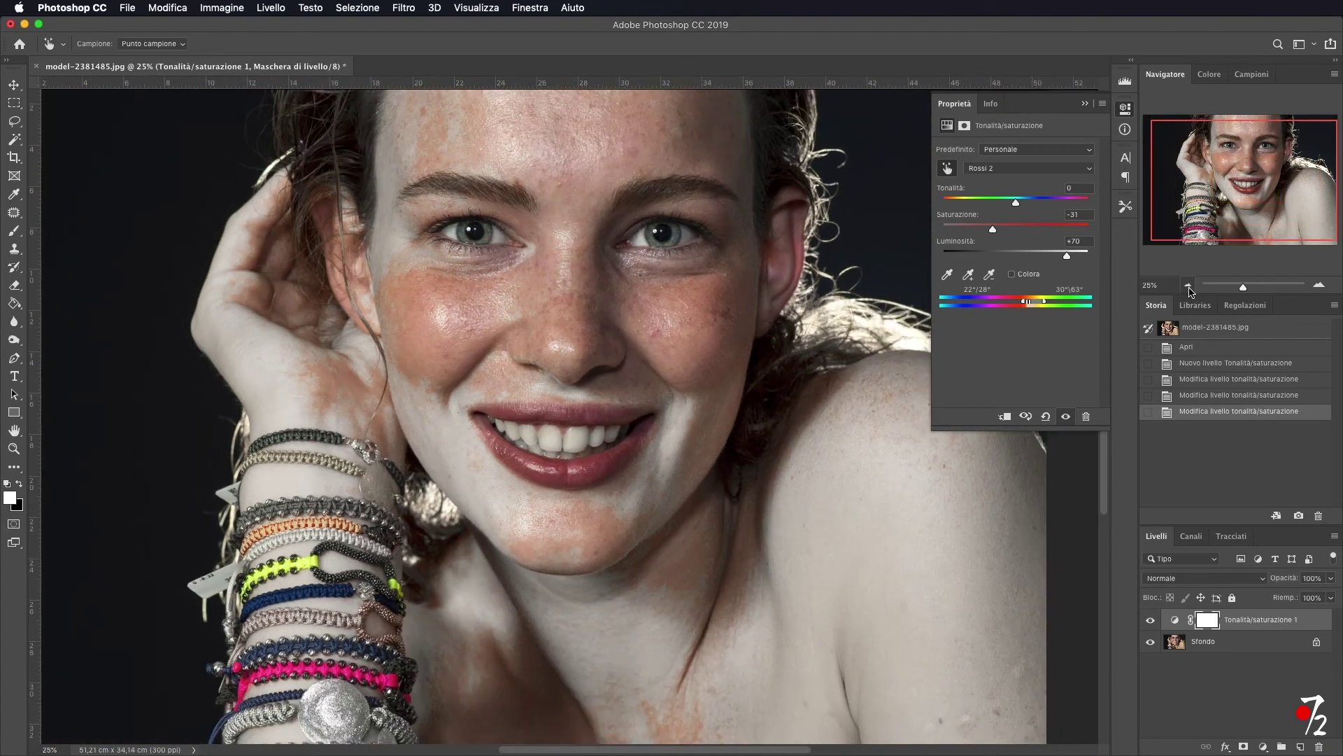
click(1150, 620)
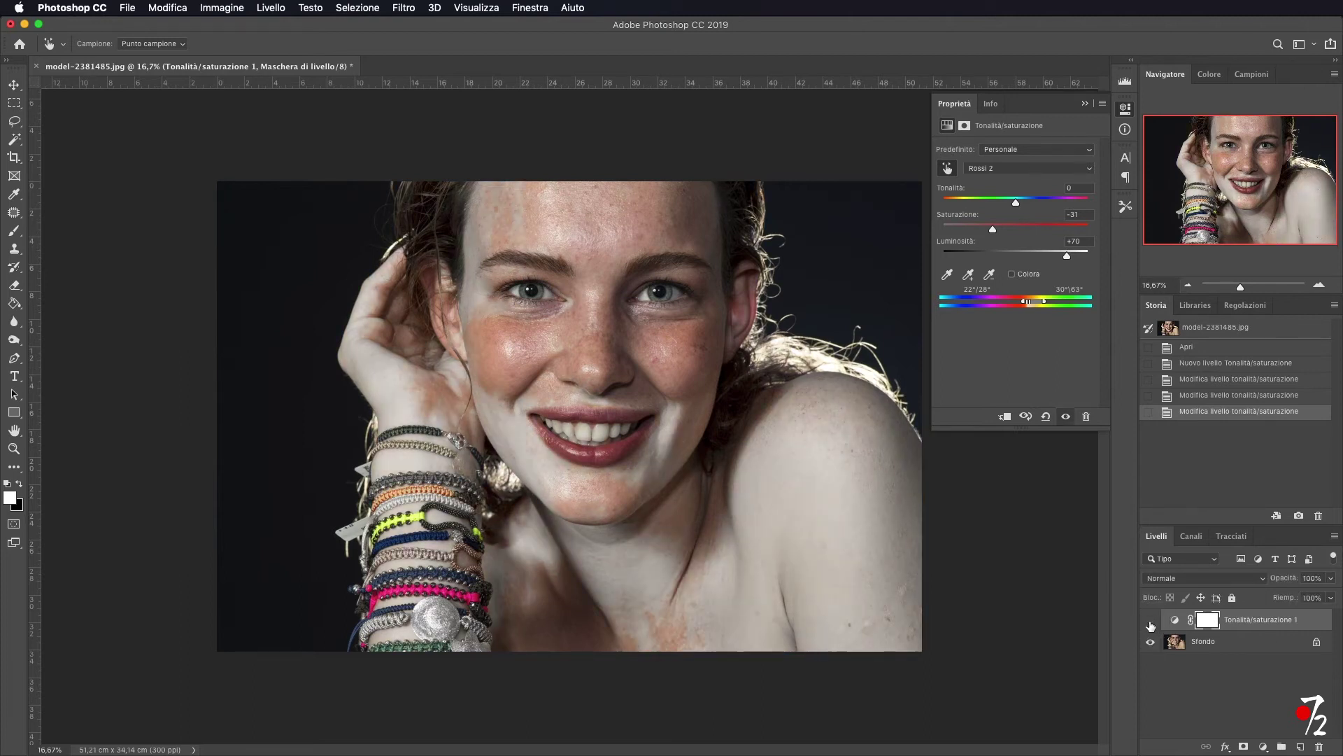
click(1150, 621)
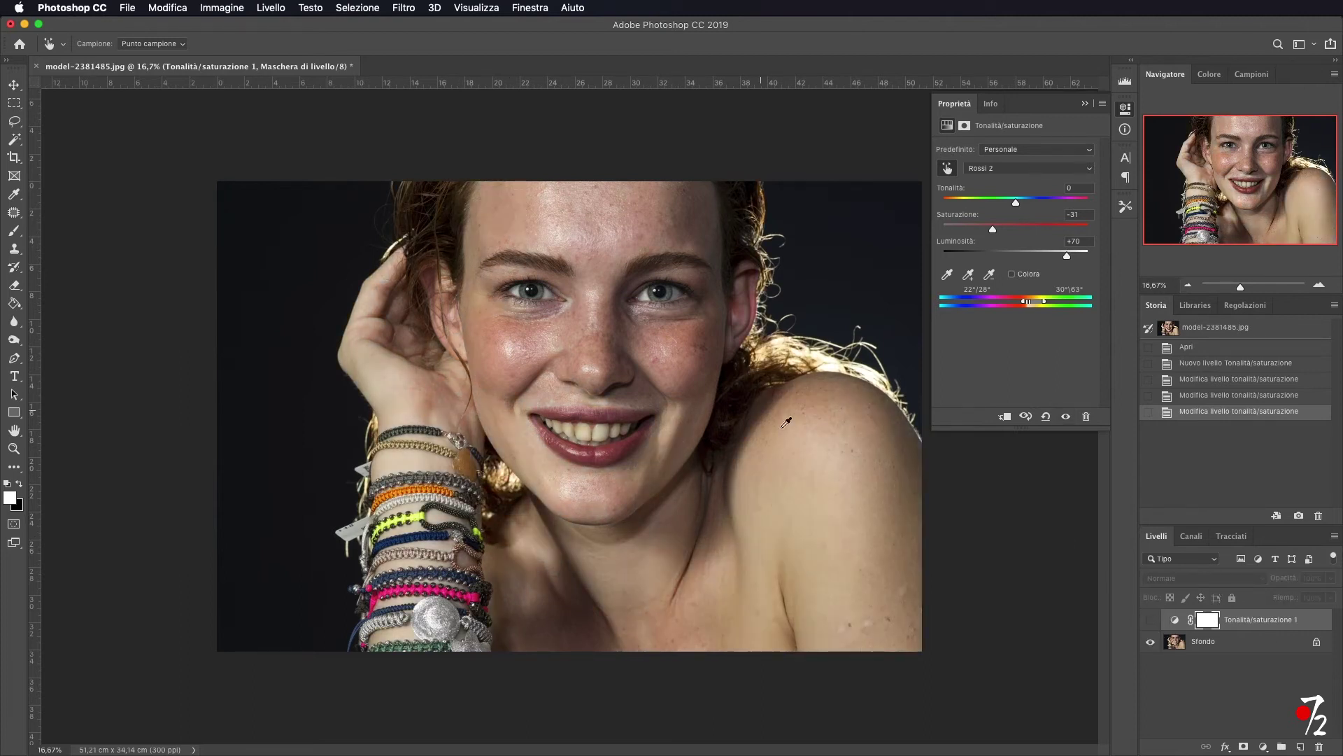
click(1150, 620)
click(1151, 620)
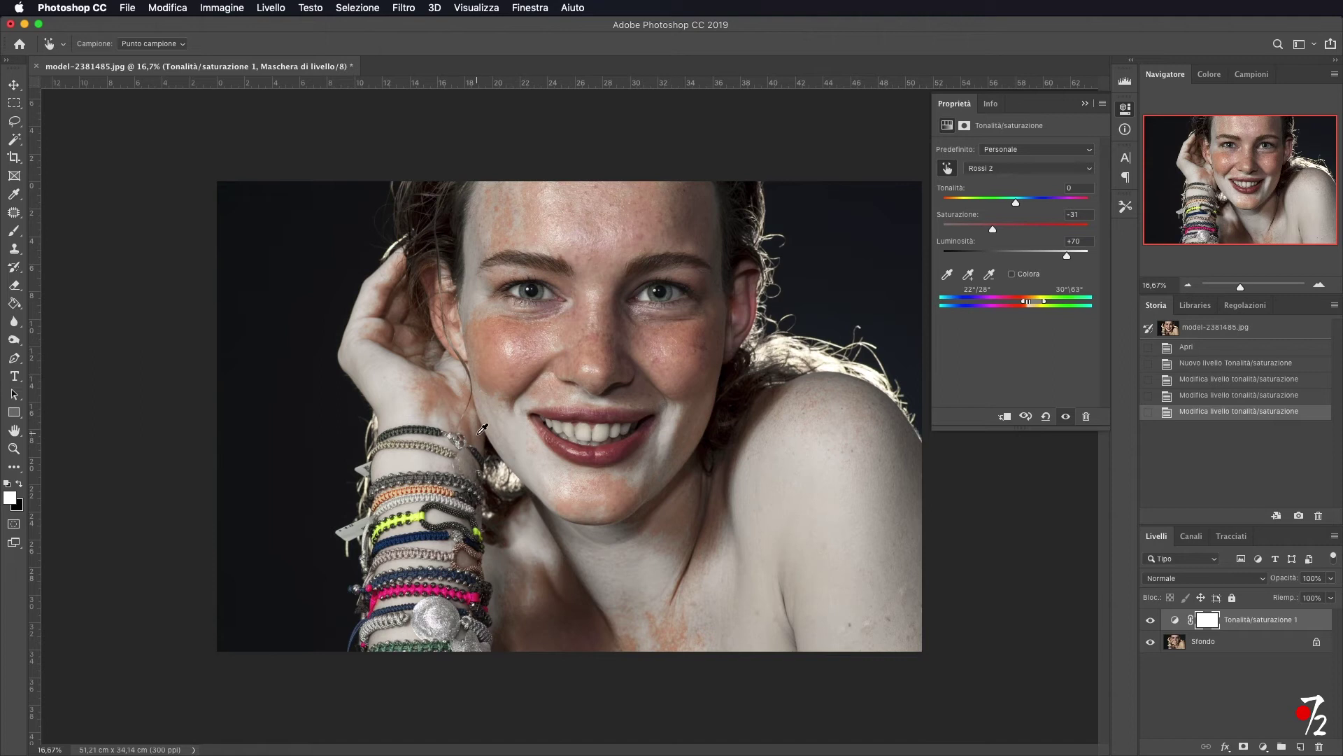
Invert the Hue/Saturation layer mask to black and zoom back in on the mouth
click(1208, 625)
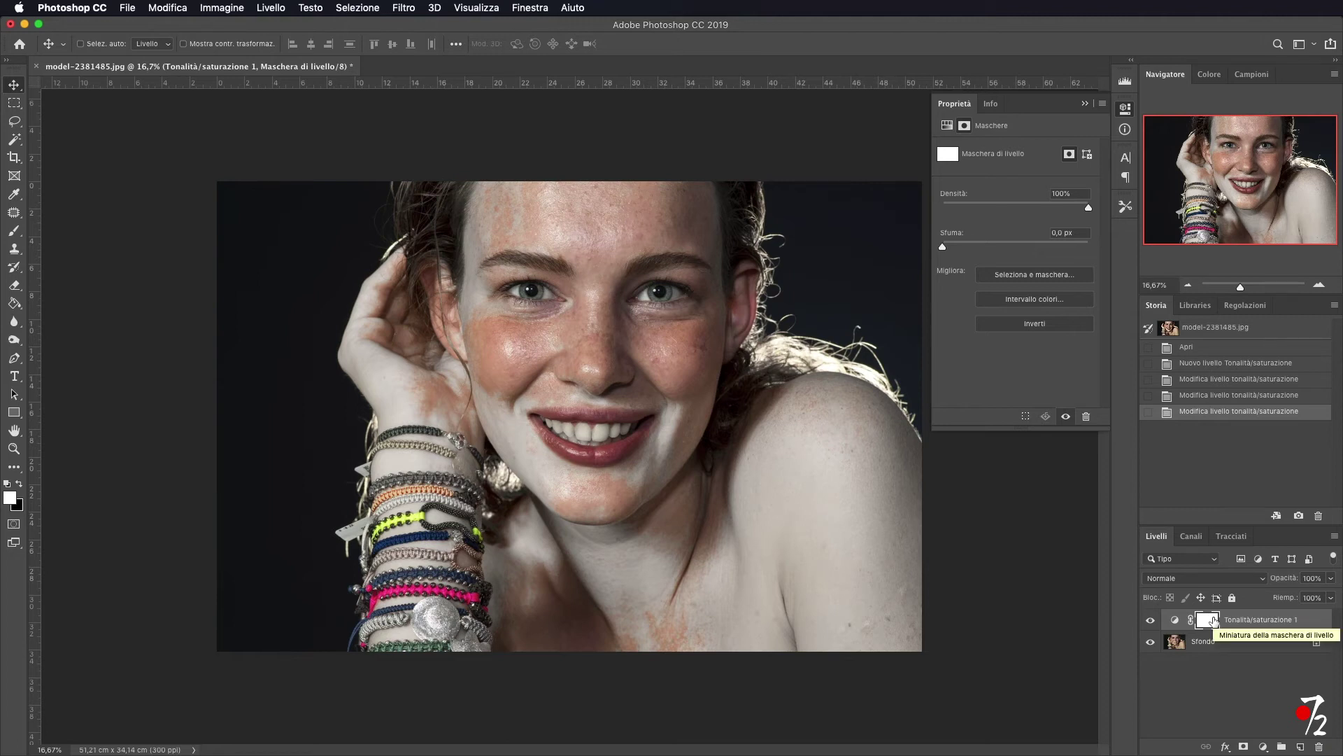
key(ctrl+i)
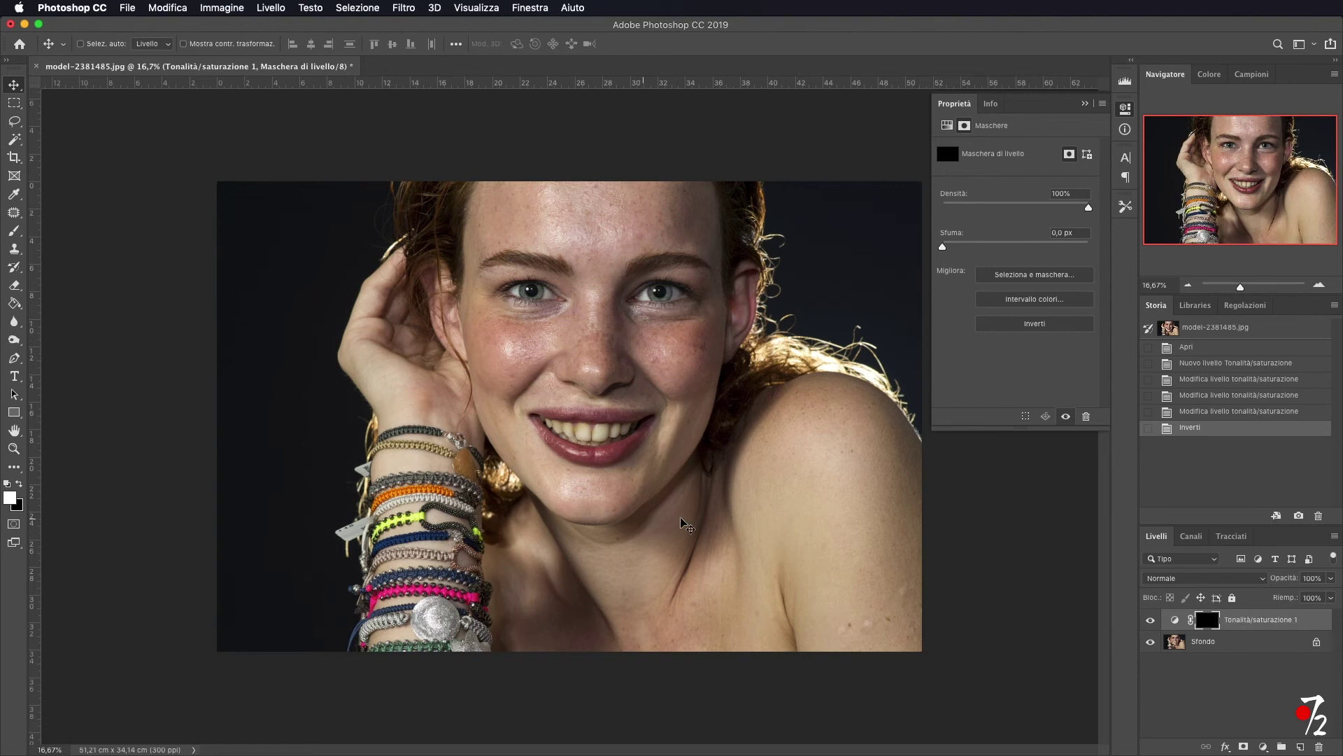
click(1321, 287)
click(1319, 286)
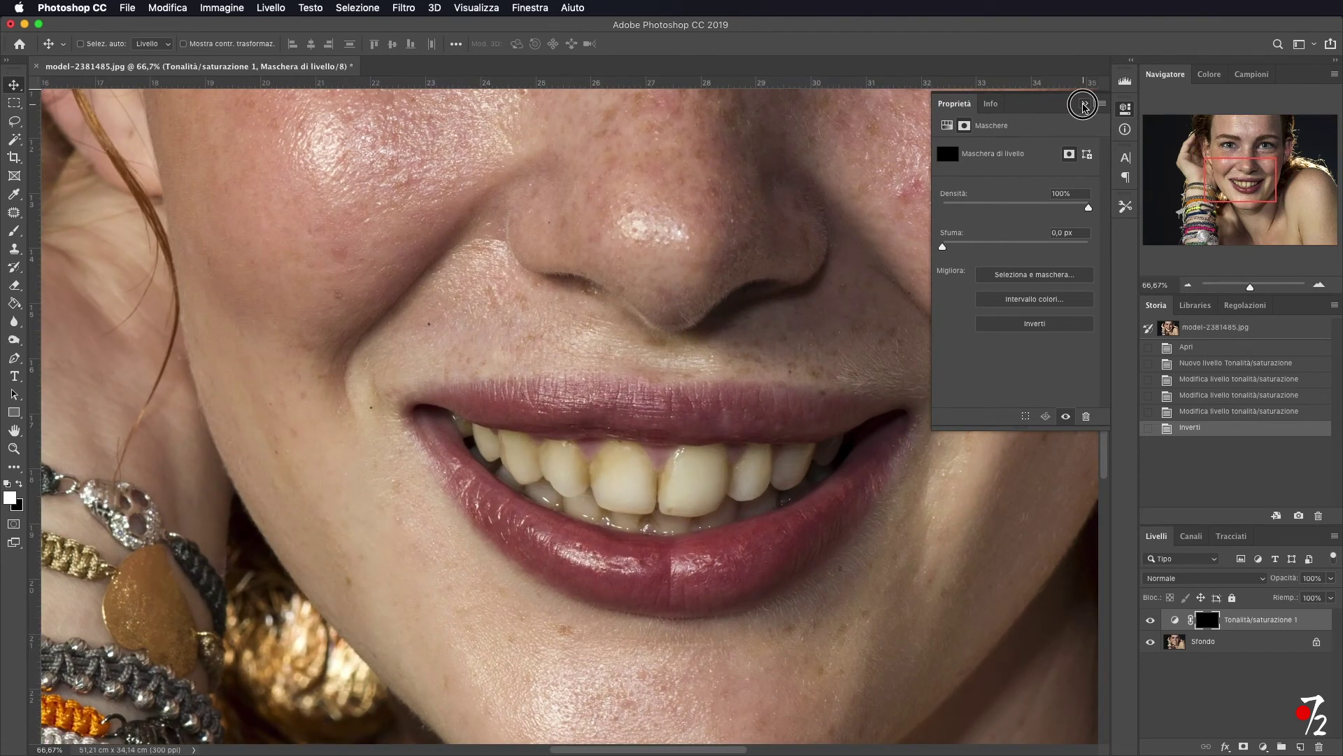
click(1085, 102)
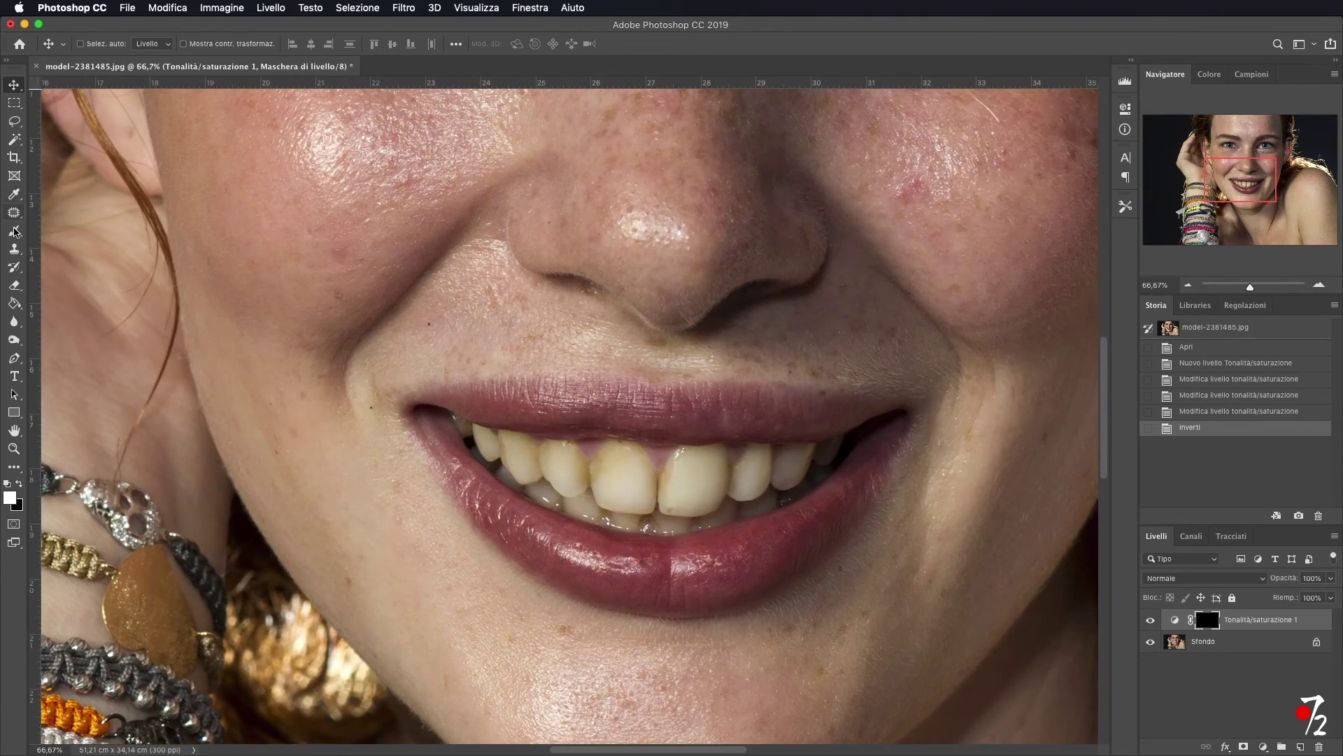
click(14, 231)
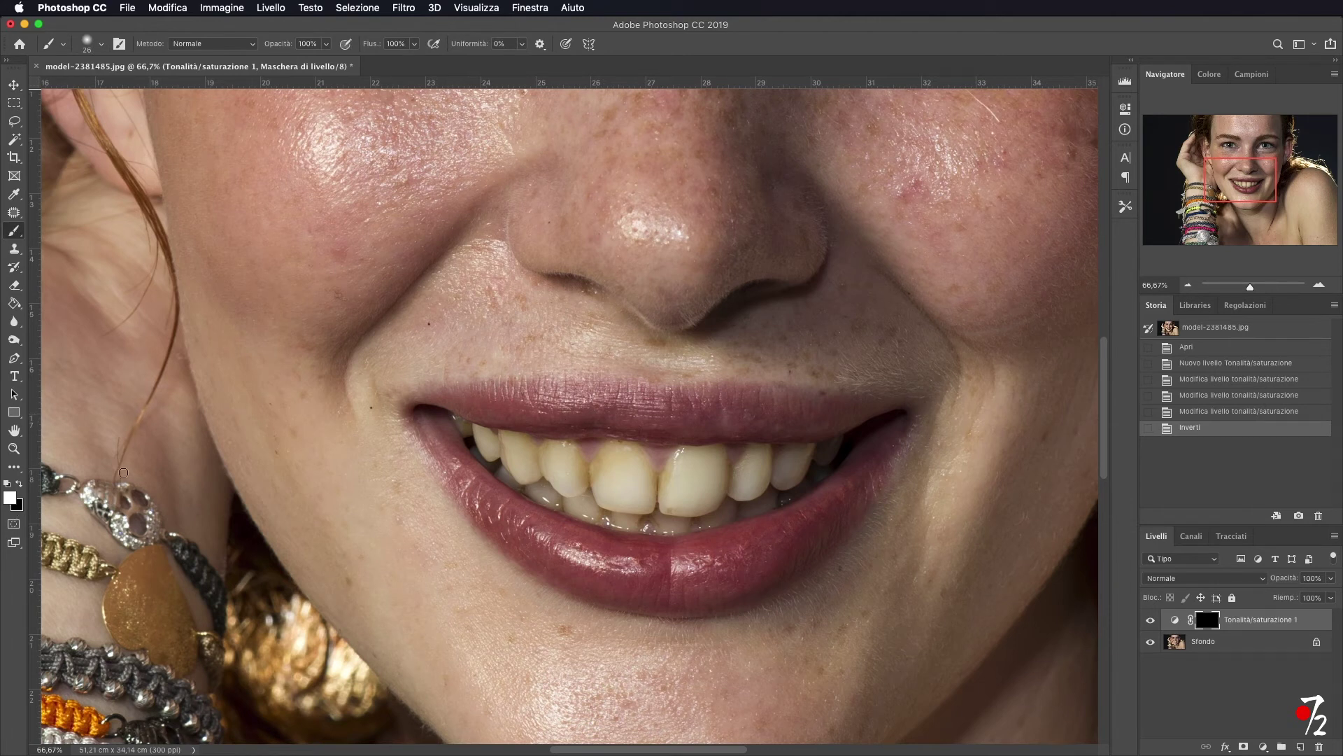
With white as foreground at 200% zoom, paint the mask over the upper front tooth
click(20, 484)
click(21, 484)
key(x)
key(x)
key(x)
key(x)
key(x)
key(x)
click(1319, 285)
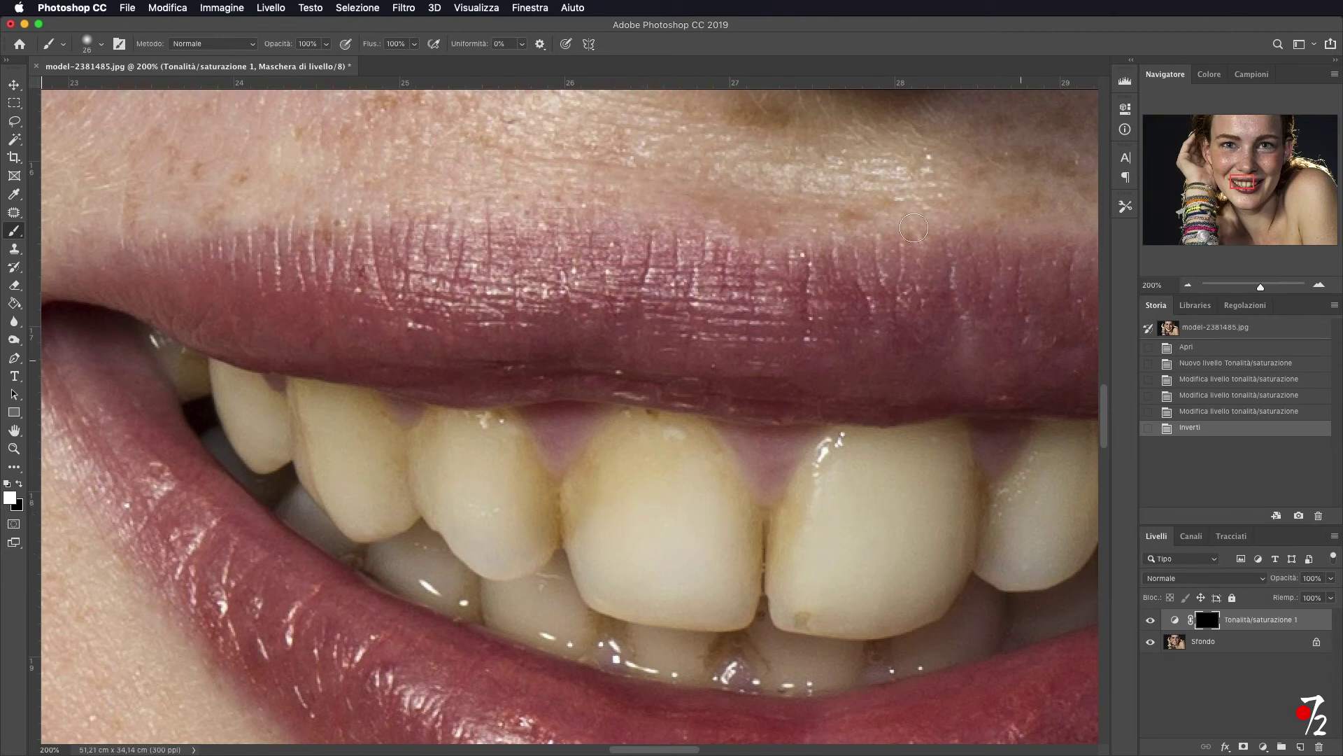
mouse_move(578, 509)
mouse_down()
mouse_move(612, 446)
mouse_move(597, 478)
mouse_up()
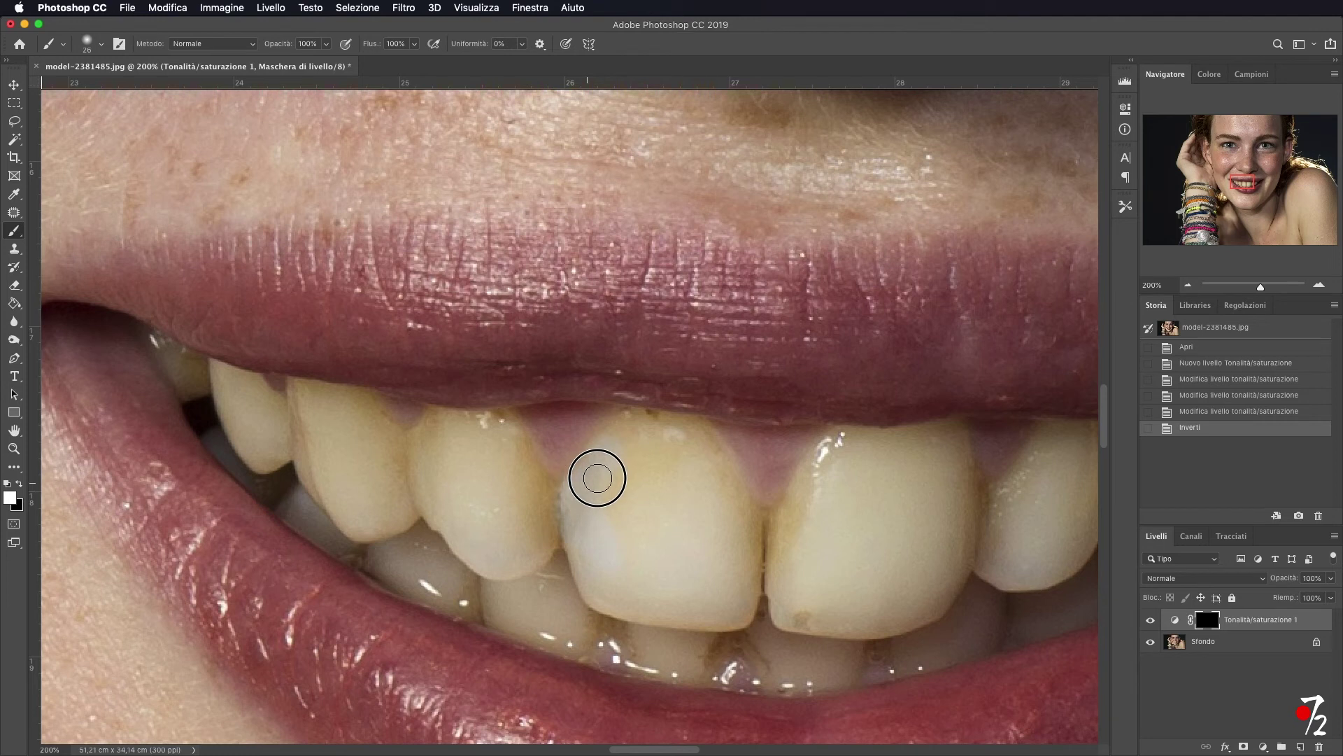
mouse_move(597, 478)
mouse_down()
mouse_move(627, 447)
mouse_move(711, 458)
mouse_move(621, 492)
mouse_move(606, 585)
mouse_move(681, 602)
mouse_move(633, 579)
mouse_move(606, 598)
mouse_move(743, 609)
mouse_move(744, 540)
mouse_move(760, 524)
mouse_move(726, 572)
mouse_move(681, 459)
mouse_move(637, 479)
mouse_move(708, 615)
mouse_move(525, 555)
mouse_move(537, 489)
mouse_move(518, 449)
mouse_move(545, 485)
mouse_move(504, 429)
mouse_move(551, 466)
mouse_move(599, 422)
mouse_move(572, 486)
mouse_move(581, 508)
mouse_up()
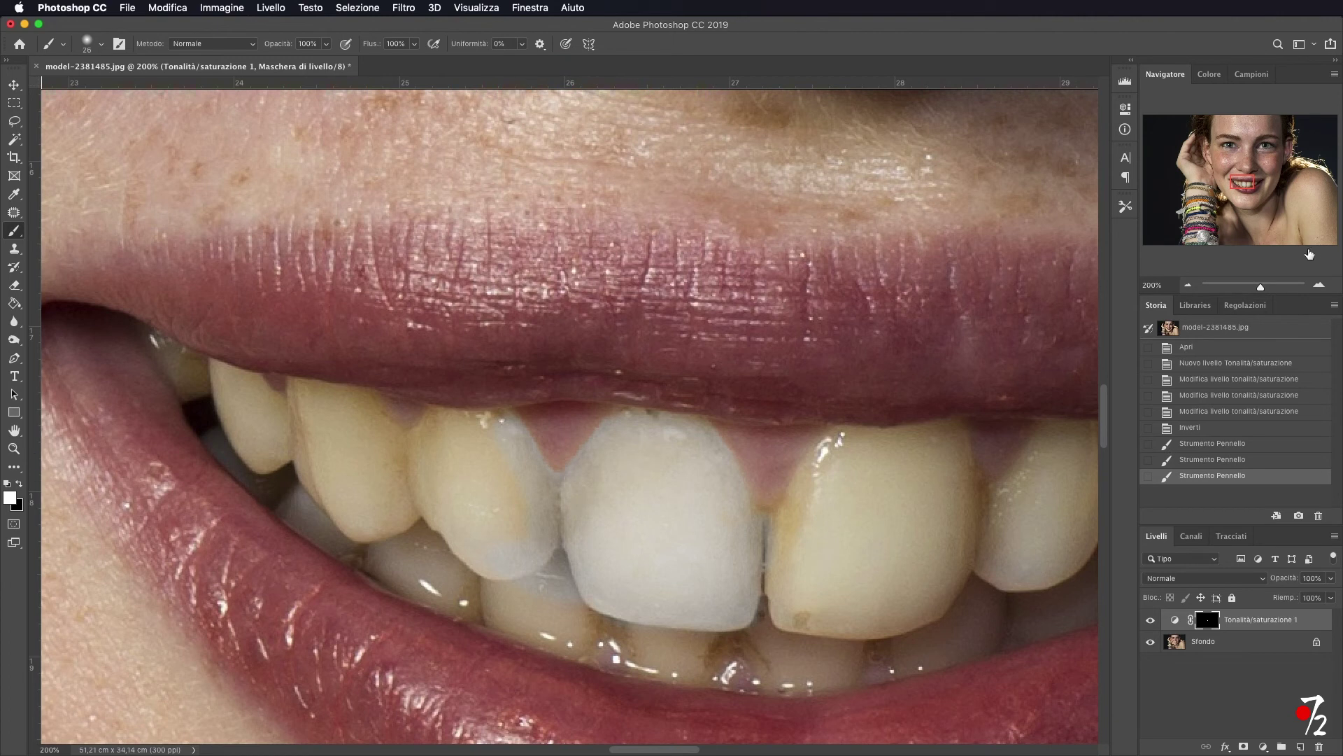
Zoom to 400% on the tooth edge and undo the last two brush strokes in History
click(1321, 286)
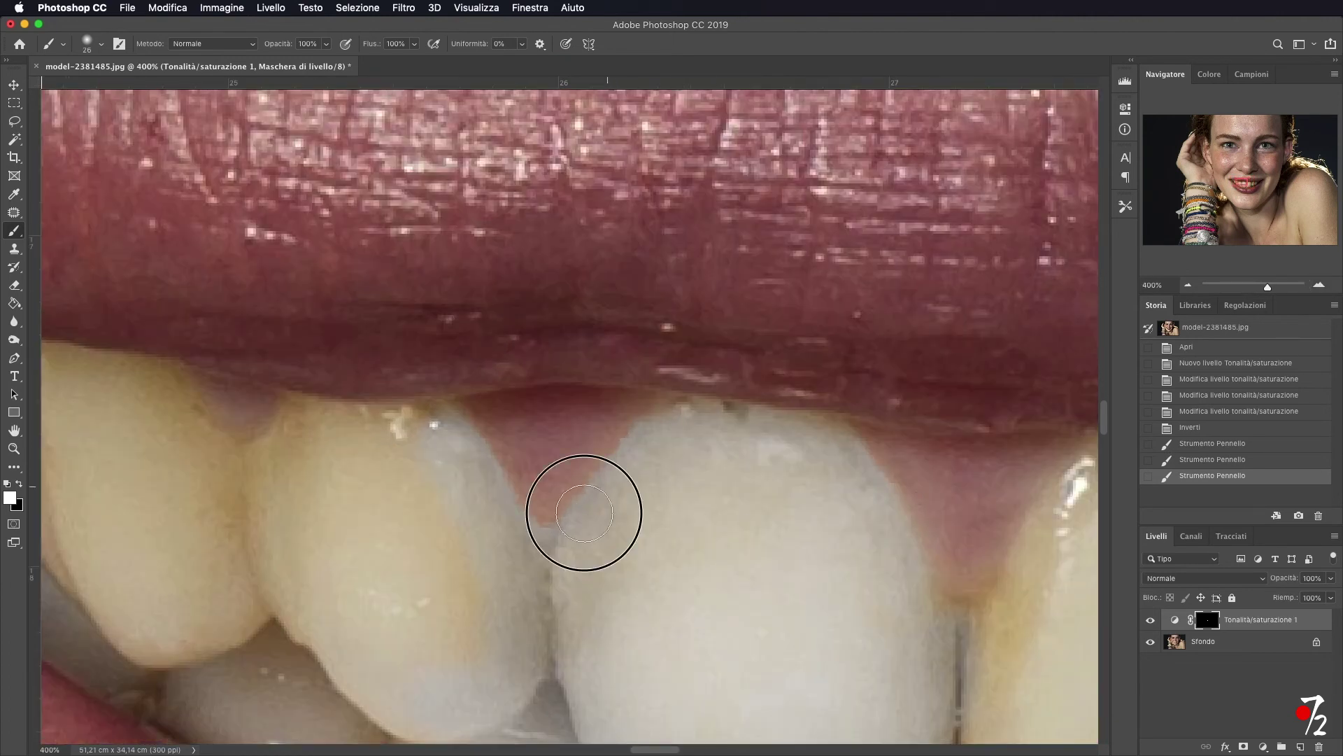
click(543, 510)
click(1191, 476)
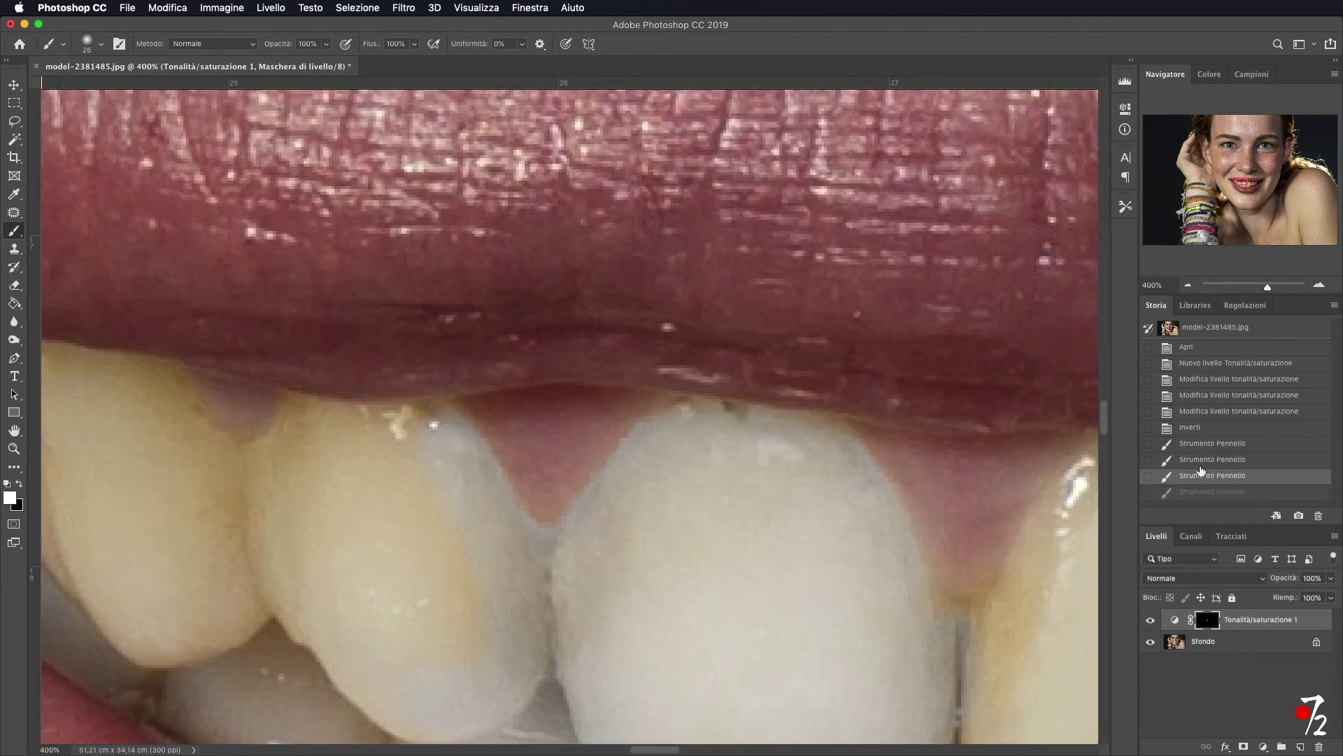
Repaint white along the front tooth's edge and the neighbouring tooth's yellow left edge
drag(611, 555, 597, 575)
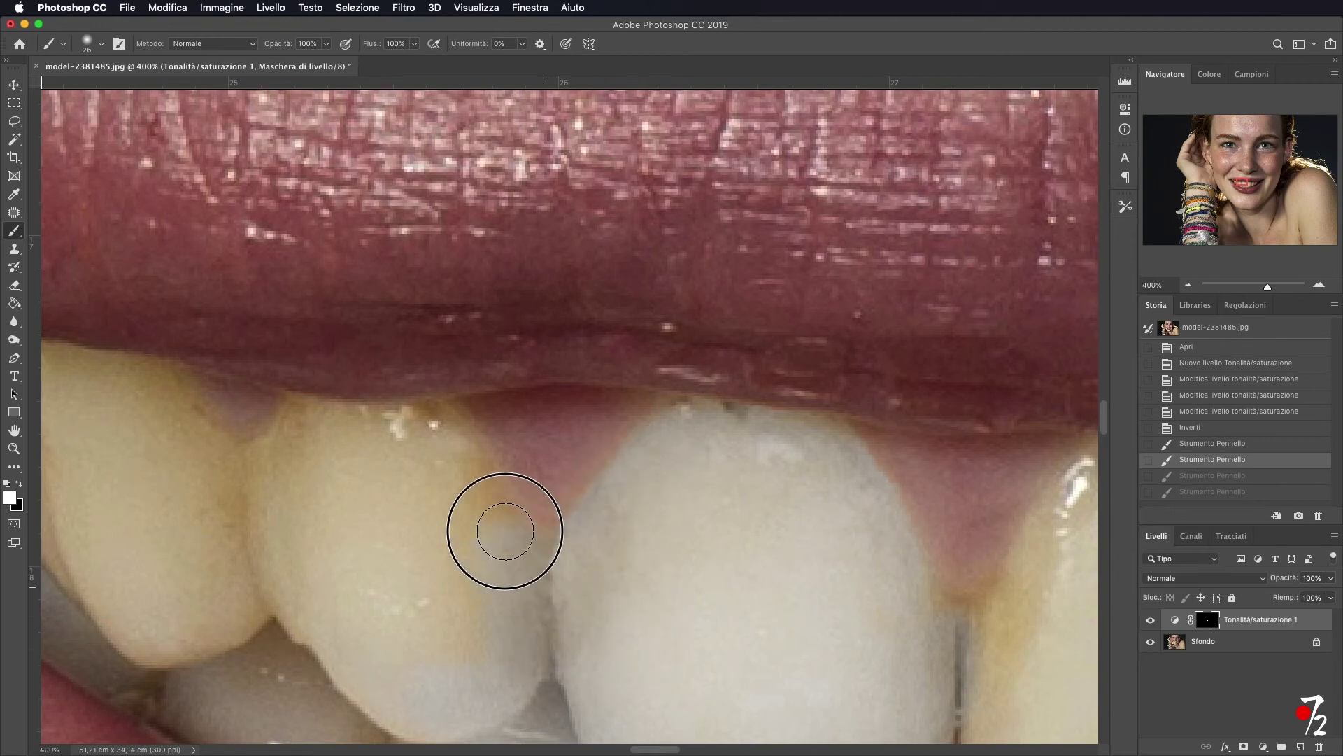
mouse_move(597, 576)
mouse_down()
mouse_move(463, 504)
mouse_move(443, 433)
mouse_move(420, 543)
mouse_move(372, 588)
mouse_move(330, 477)
mouse_up()
mouse_move(293, 432)
mouse_down()
mouse_move(474, 564)
mouse_move(684, 558)
mouse_up()
click(1188, 285)
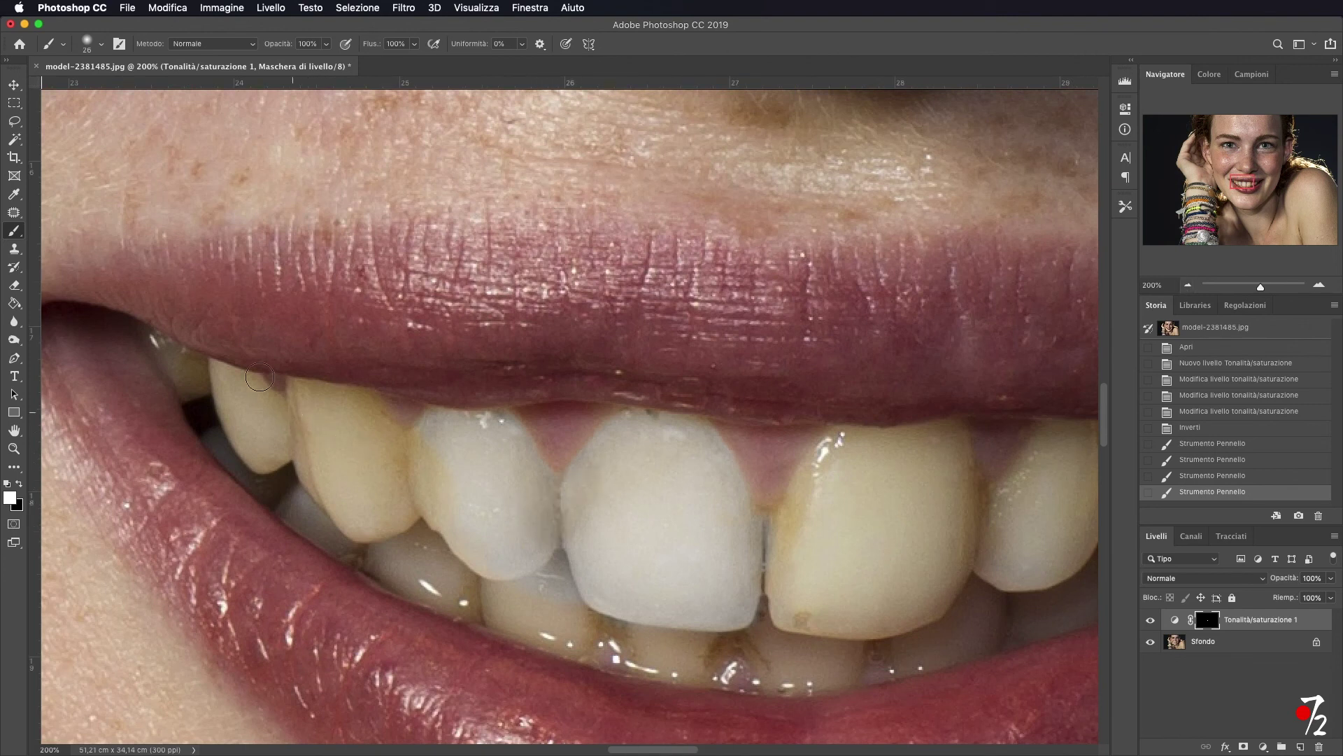
Paint the mask white over the remaining upper-left teeth and the lower teeth
drag(424, 468, 357, 399)
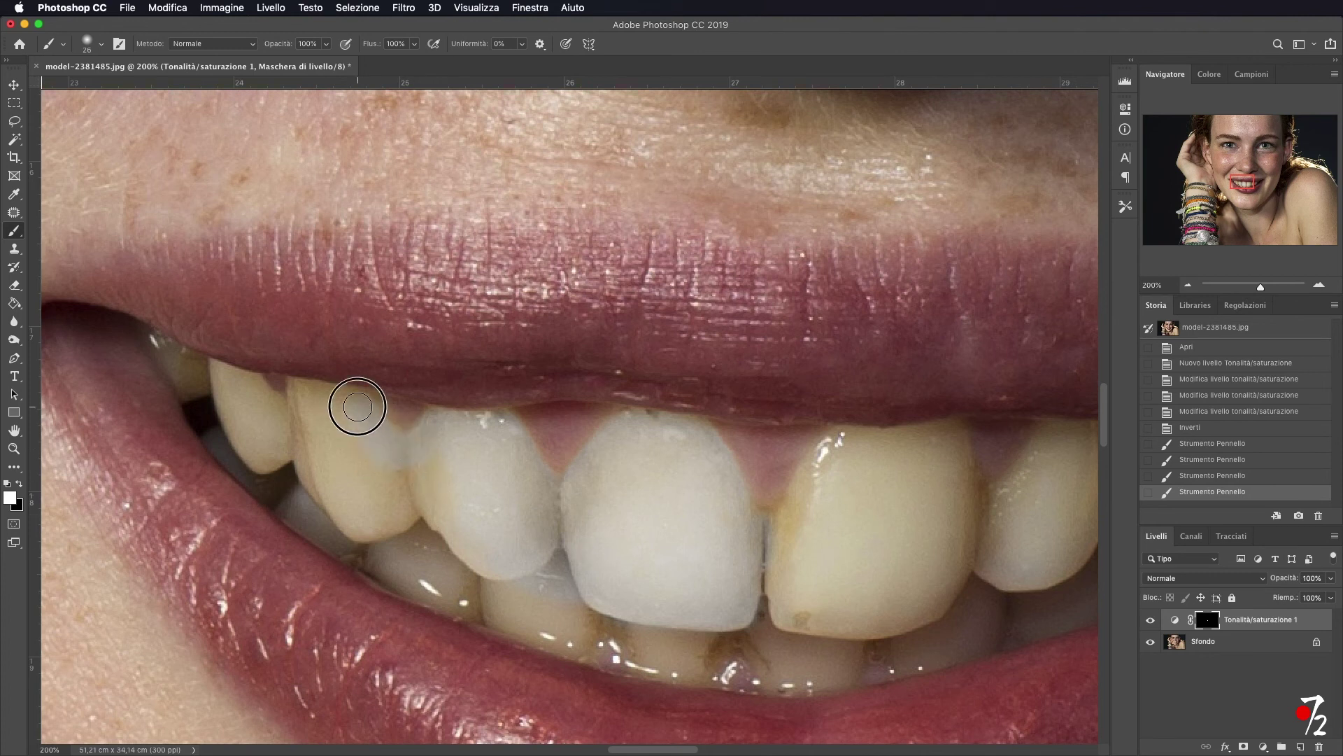
drag(396, 510, 481, 607)
mouse_move(300, 434)
mouse_down()
mouse_move(390, 444)
mouse_move(264, 411)
mouse_move(208, 377)
mouse_up()
mouse_move(502, 588)
mouse_down()
mouse_move(702, 630)
mouse_move(651, 608)
mouse_up()
mouse_move(804, 609)
mouse_down()
mouse_move(781, 671)
mouse_move(948, 622)
mouse_move(944, 570)
mouse_move(810, 516)
mouse_move(814, 563)
mouse_up()
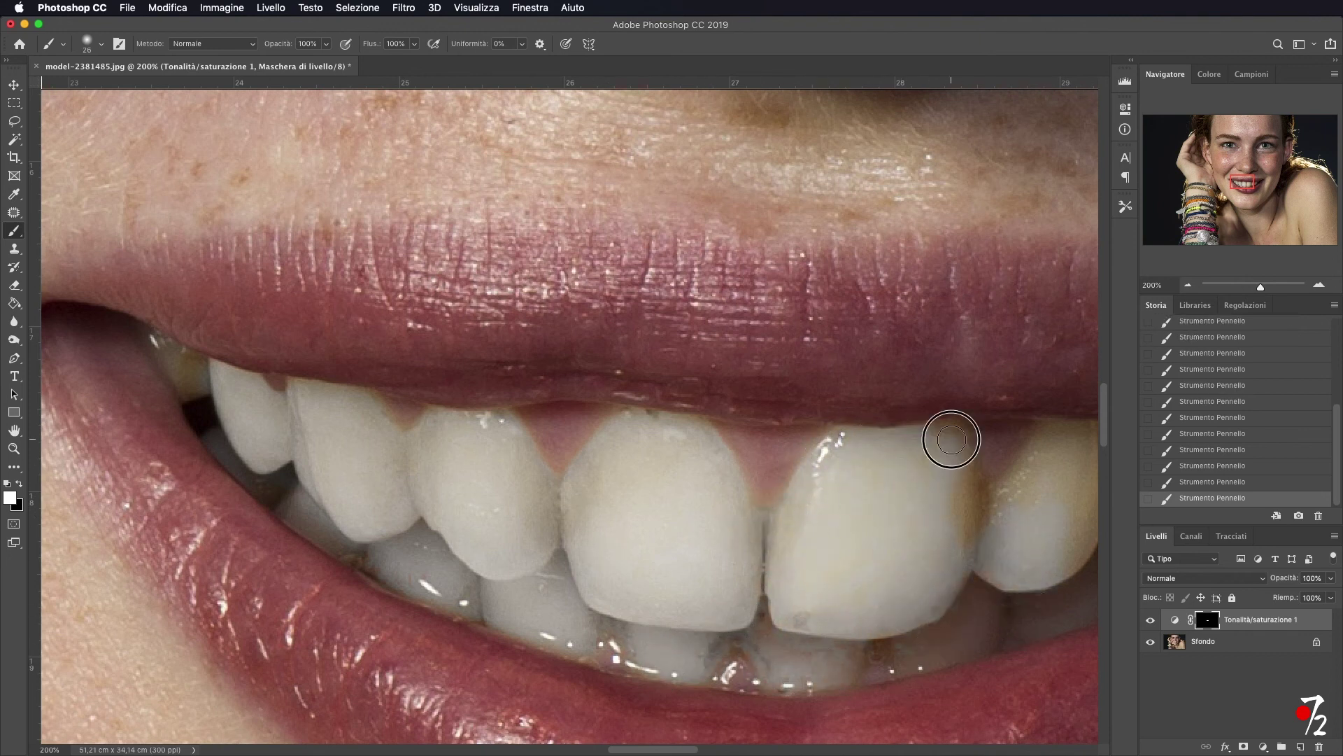
Reduce the brush size for fine edges and zoom out to fit the whole portrait
scroll(938, 504, right, 4)
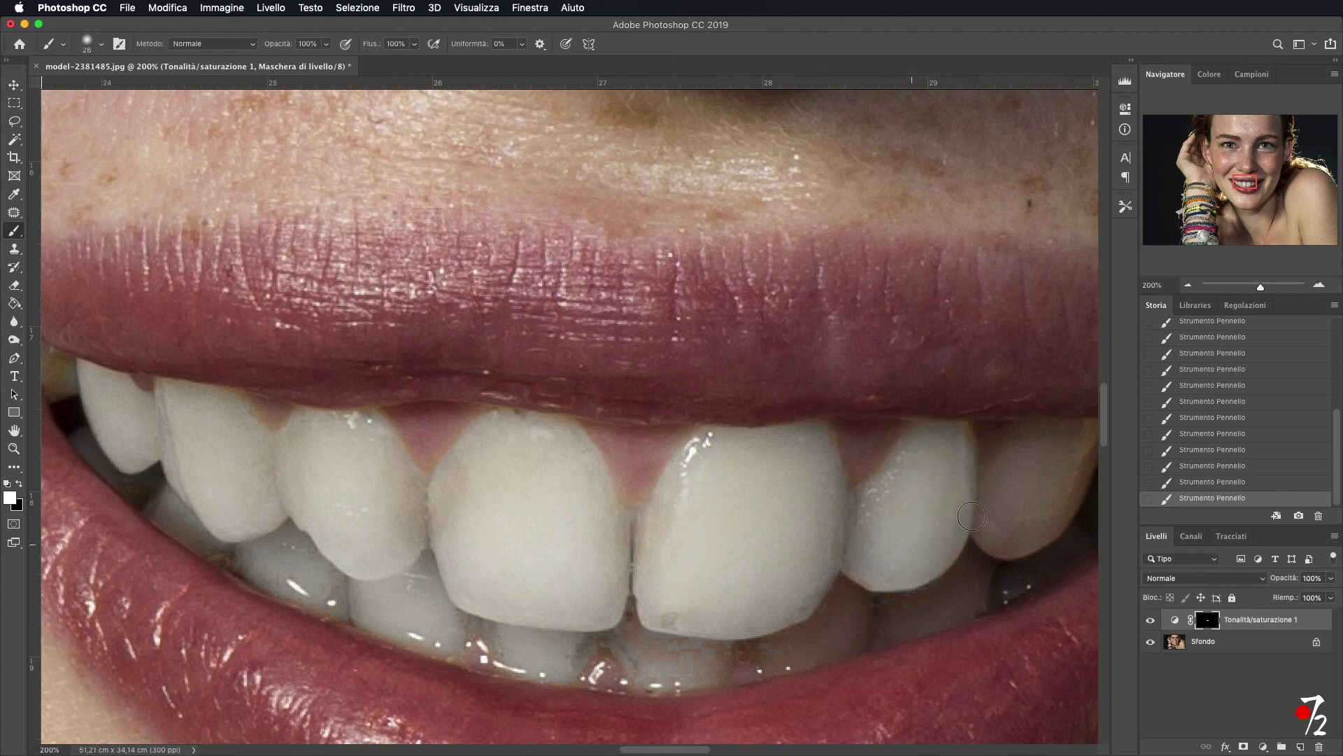
scroll(989, 548, right, 2)
scroll(783, 580, left, 3)
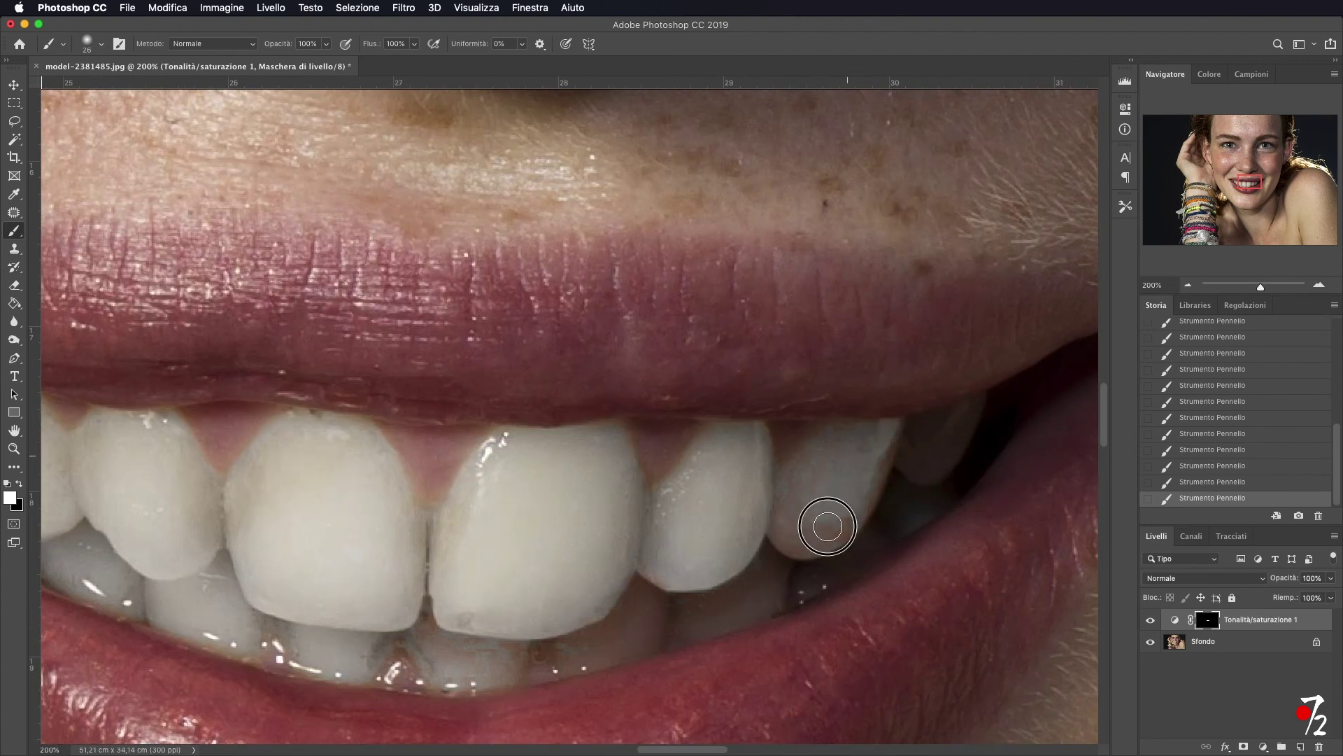
scroll(824, 525, left, 6)
key(bracketleft)
key(bracketleft)
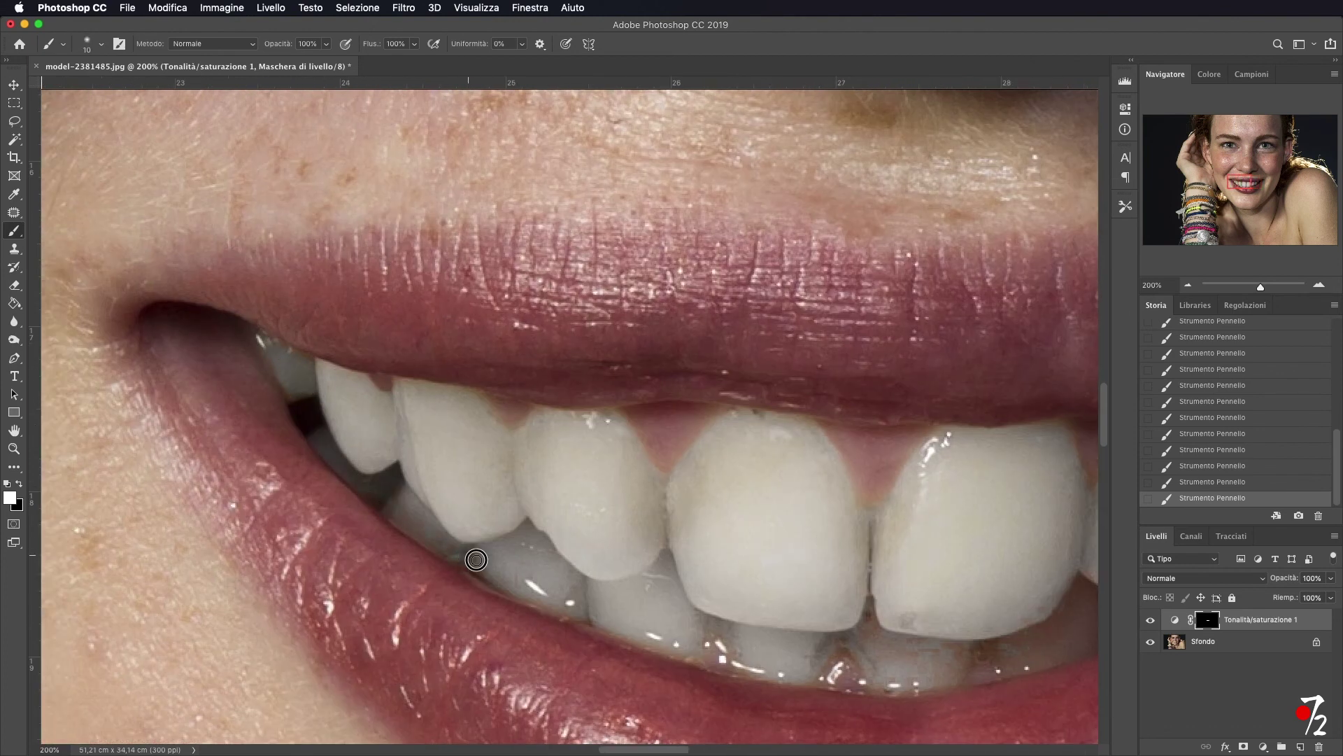
click(1191, 288)
click(1191, 287)
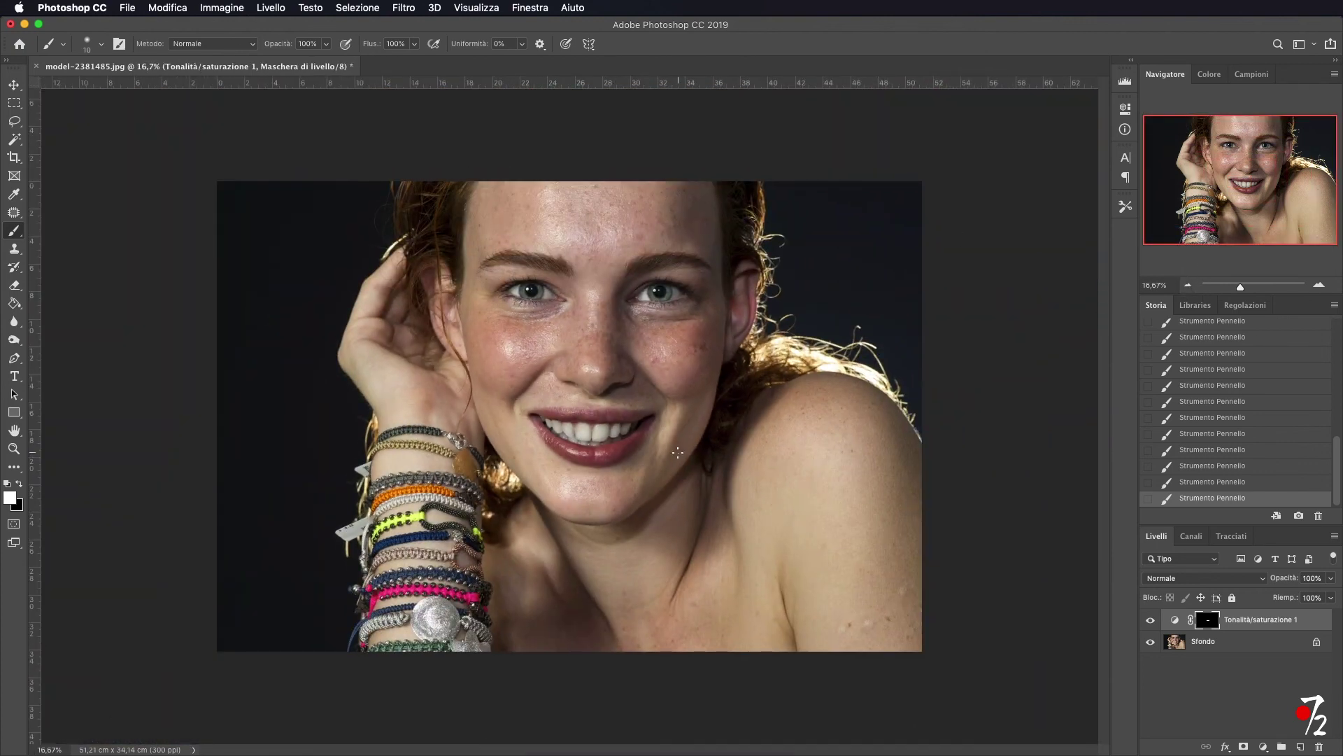
click(1152, 620)
click(1151, 620)
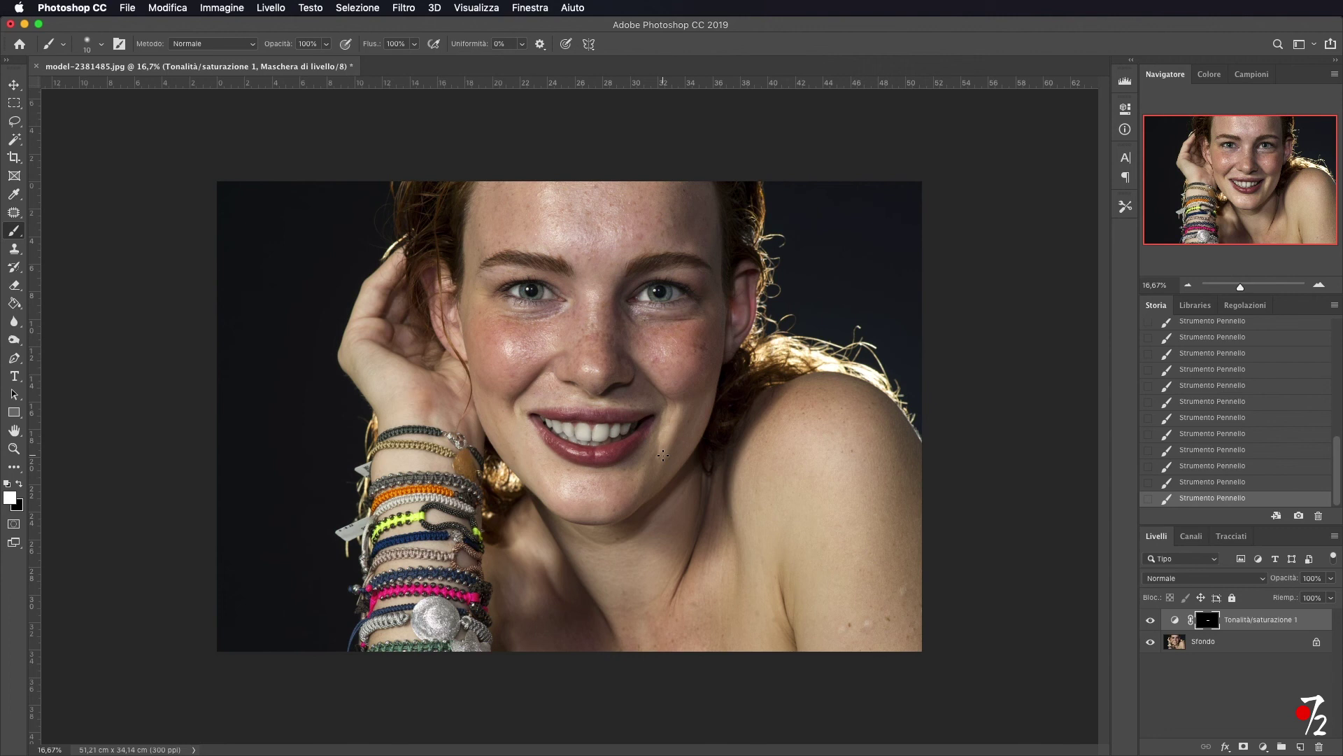
click(1149, 622)
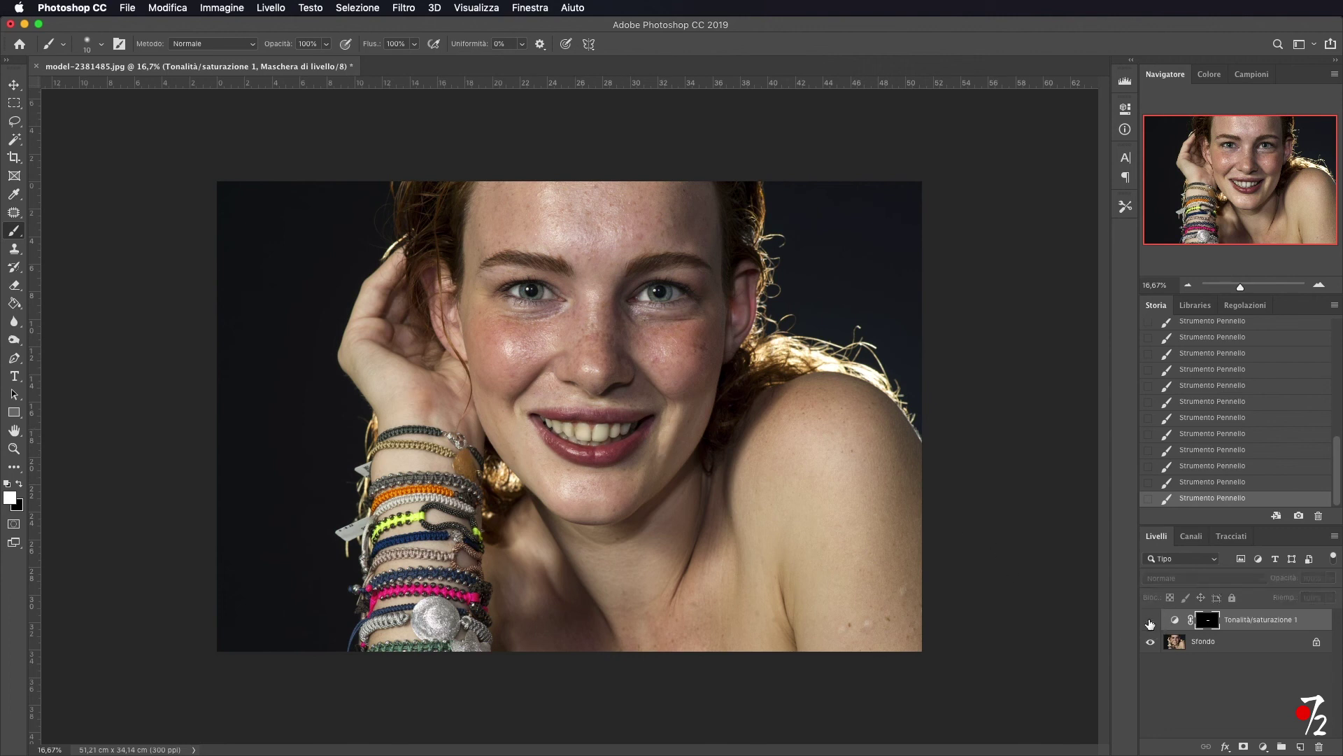